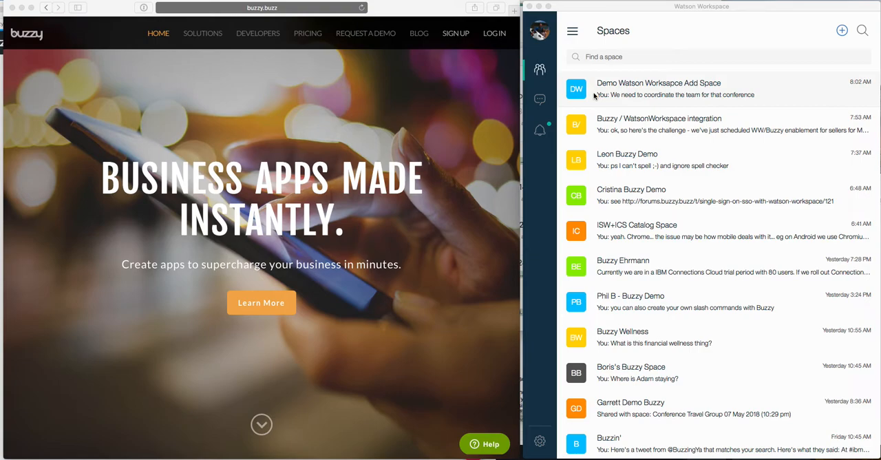
# Add the Buzzy app to the Demo Watson Worksapce Add Space space and return to its conversation
pyautogui.click(591, 92)
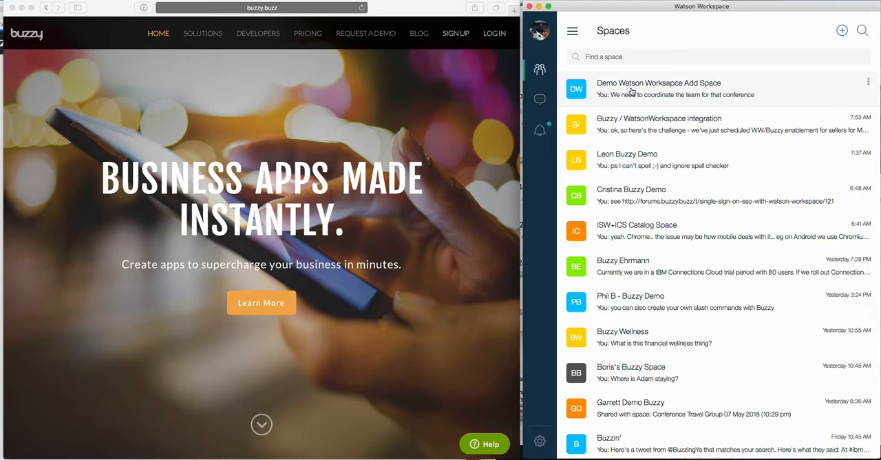
pyautogui.click(631, 92)
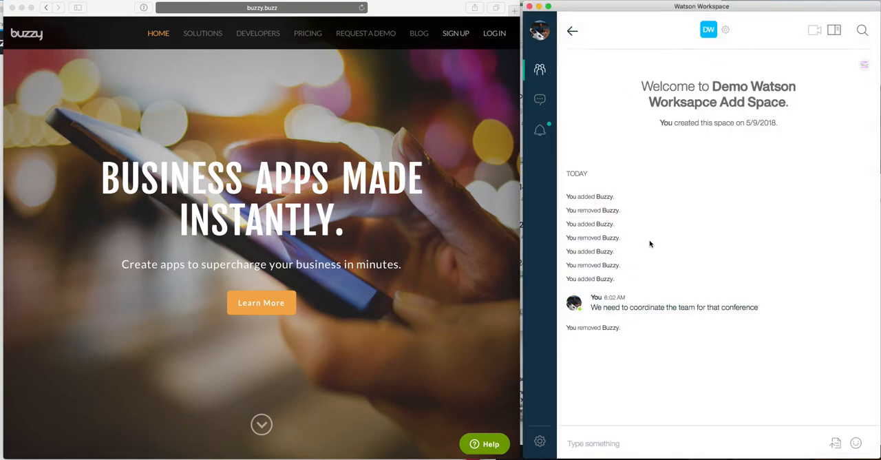
pyautogui.click(719, 32)
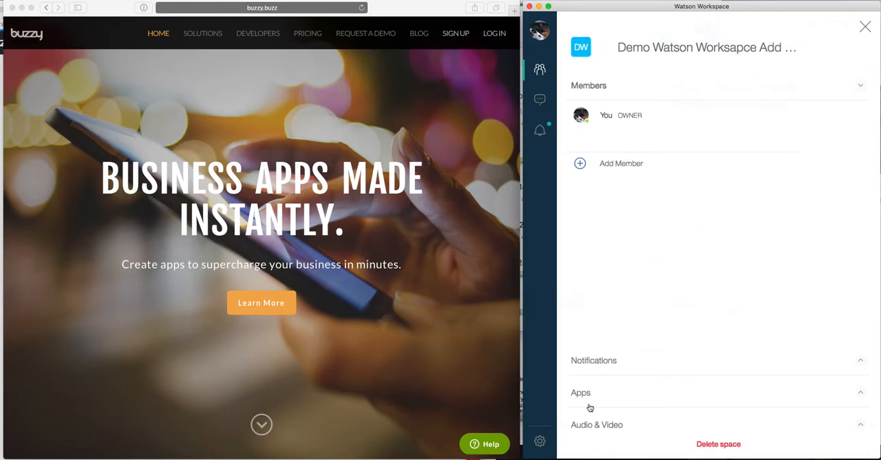
pyautogui.click(584, 398)
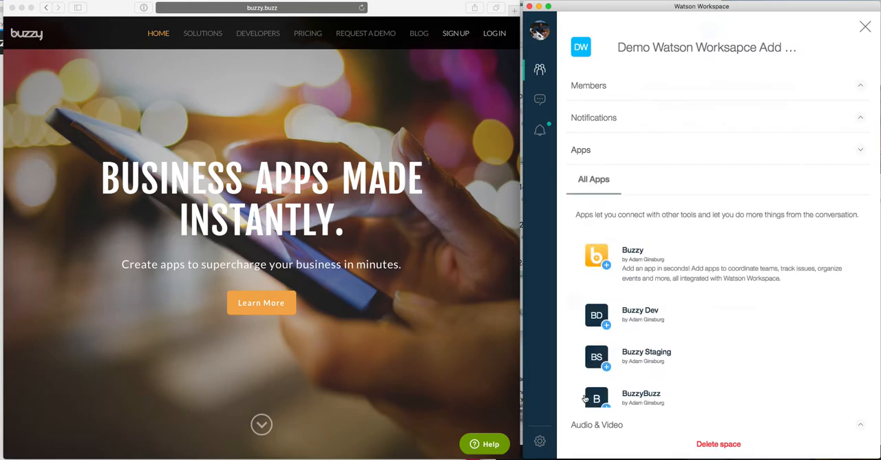
pyautogui.click(599, 261)
pyautogui.click(618, 388)
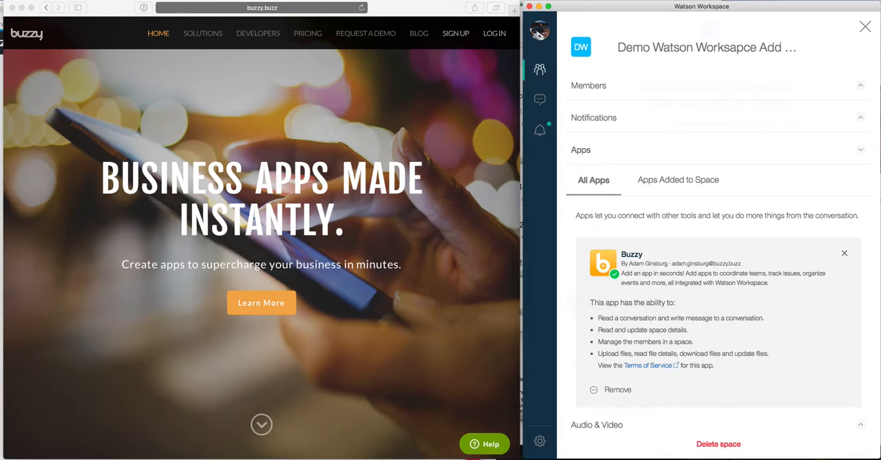
pyautogui.click(864, 29)
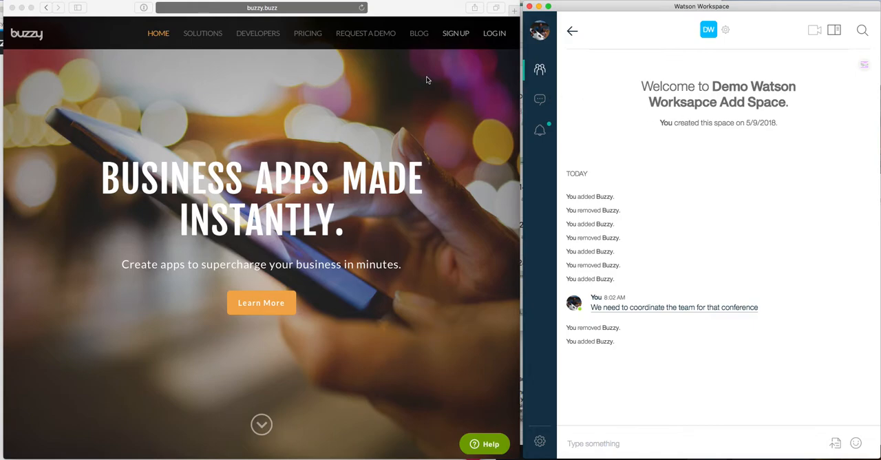
# Log in to Buzzy through IBM Watson Workspace with the saved IBMid and account password, and allow Buzzy to access the account
pyautogui.click(492, 38)
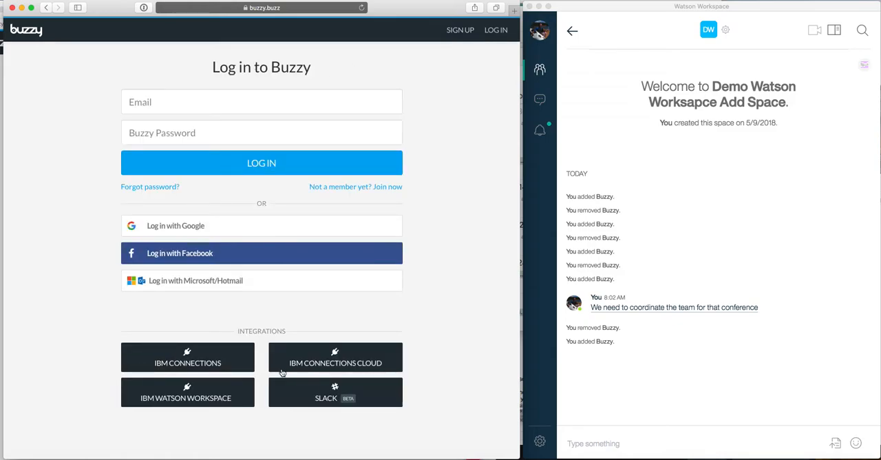
pyautogui.click(177, 398)
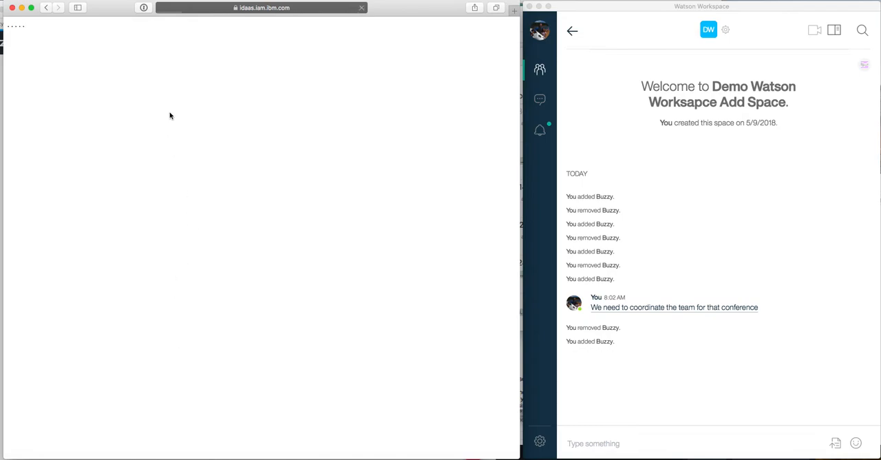
pyautogui.click(143, 8)
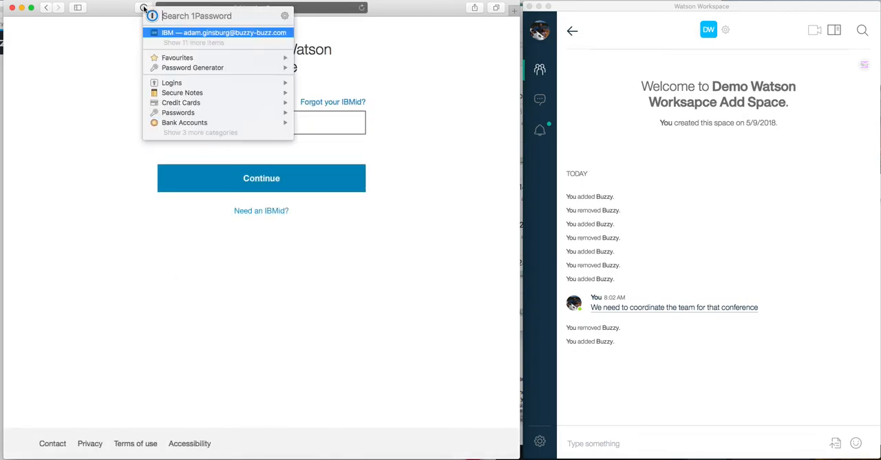
pyautogui.click(177, 43)
pyautogui.click(176, 43)
pyautogui.click(214, 162)
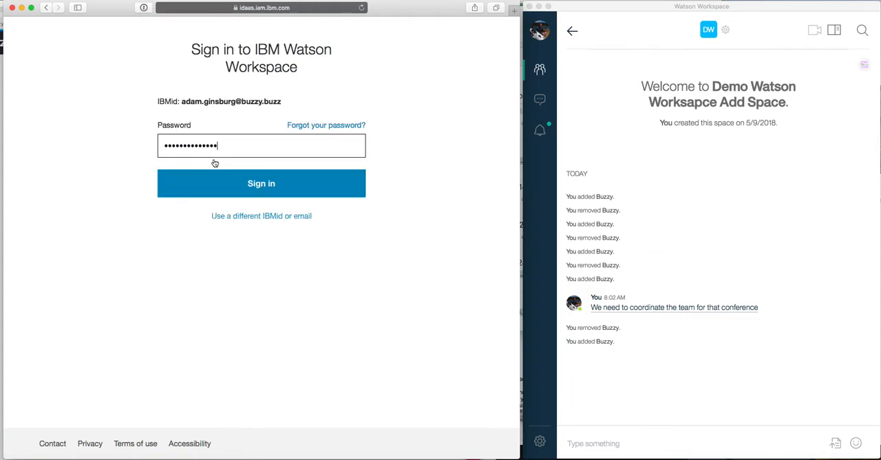
pyautogui.click(227, 184)
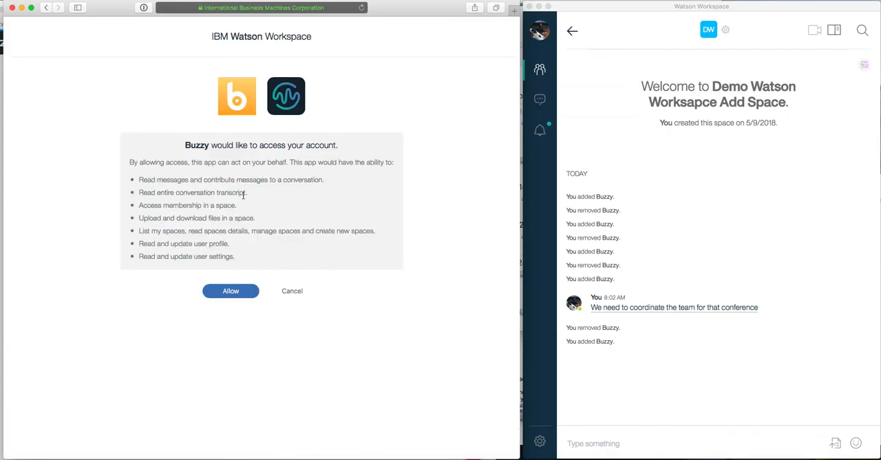
pyautogui.click(238, 293)
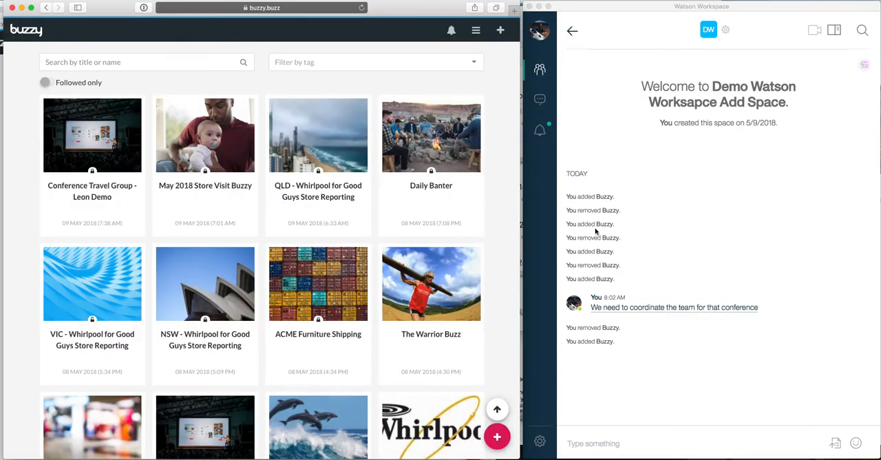
# Post the message "We need to coordinate a conference" in the Watson Workspace space
pyautogui.click(576, 447)
pyautogui.write('We ')
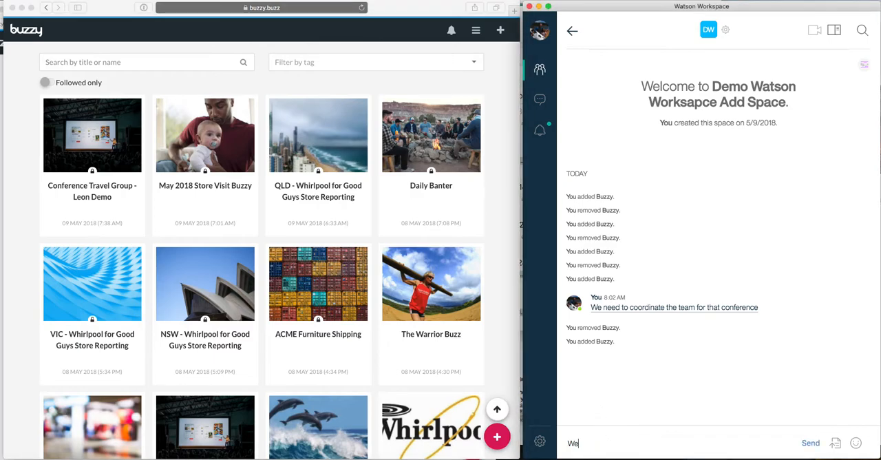
pyautogui.write('need to coordinate a conference')
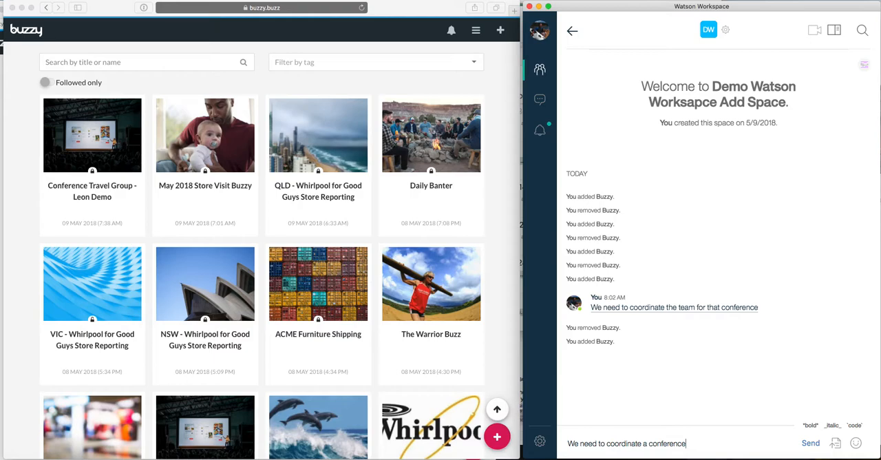
pyautogui.press('Return')
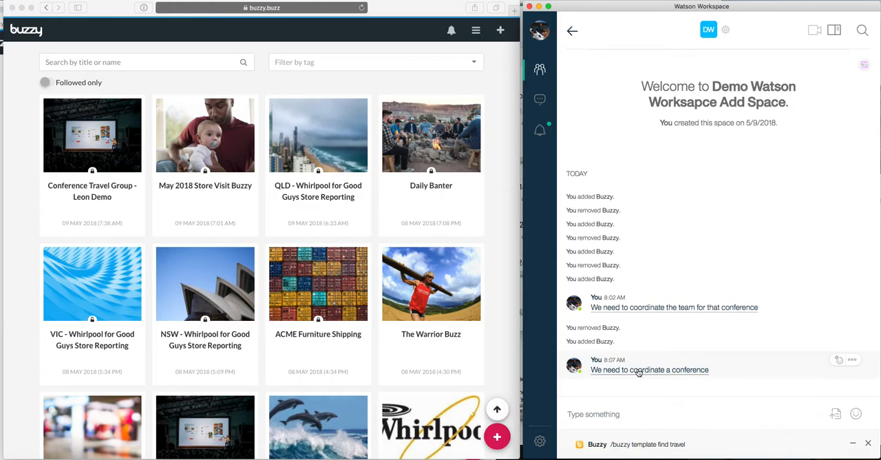
# Create an app from the Conference Travel Group template using Buzzy's suggested travel template search, and dismiss the suggestions
pyautogui.click(632, 445)
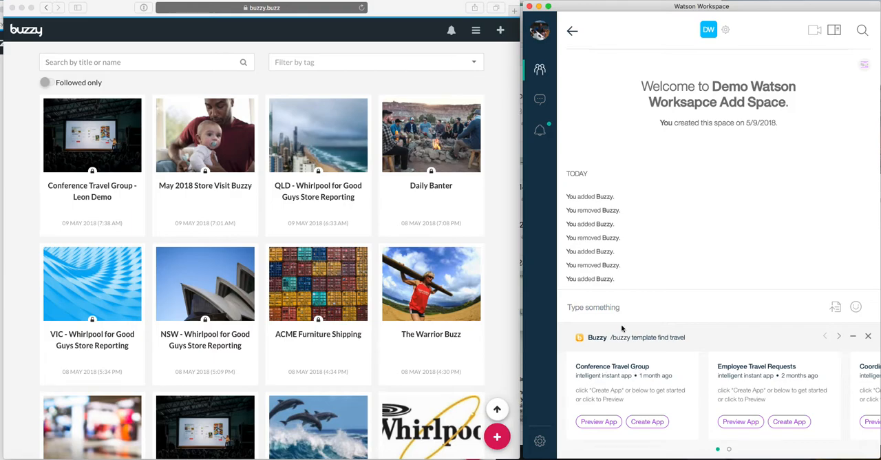
pyautogui.click(639, 423)
pyautogui.click(867, 337)
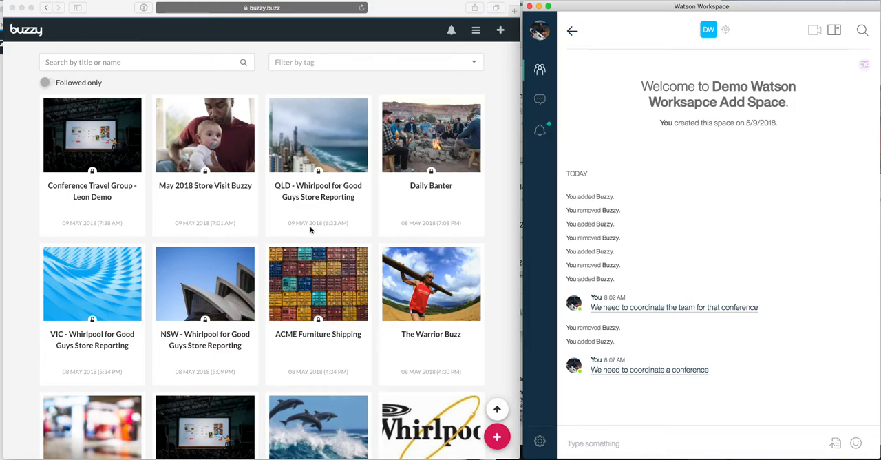
# Run /buzzy show and share the new Conference Travel Group app with the workspace
pyautogui.write('/')
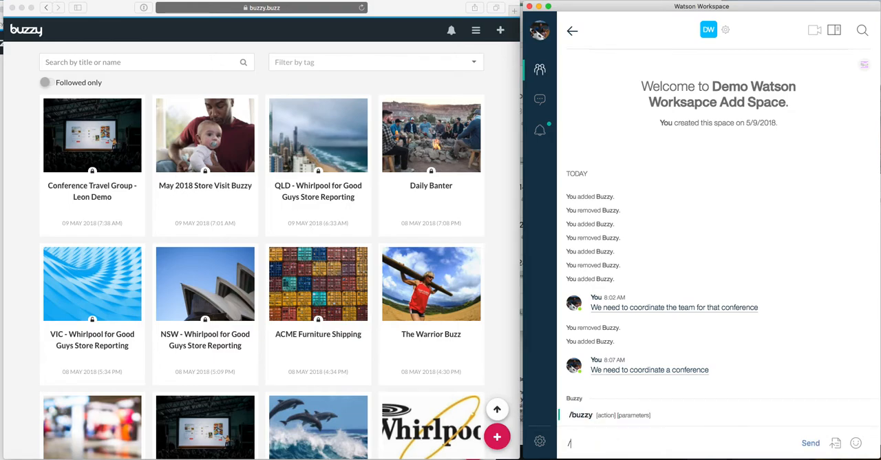
pyautogui.click(581, 416)
pyautogui.write('show')
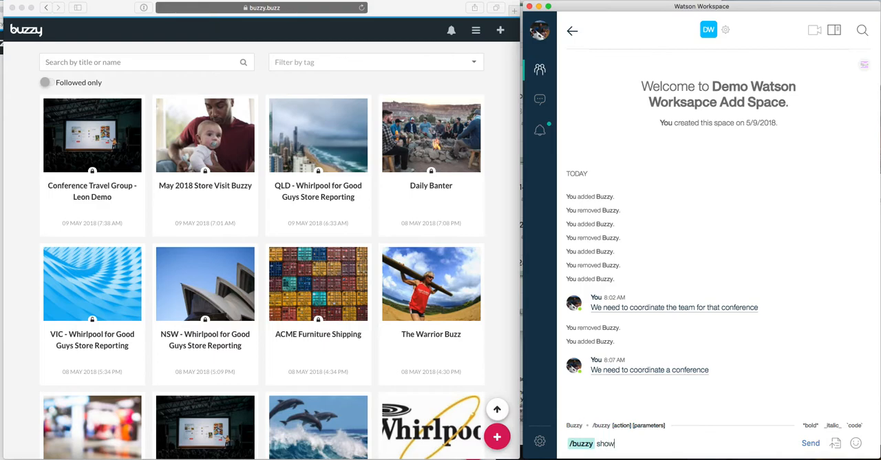
pyautogui.press('Return')
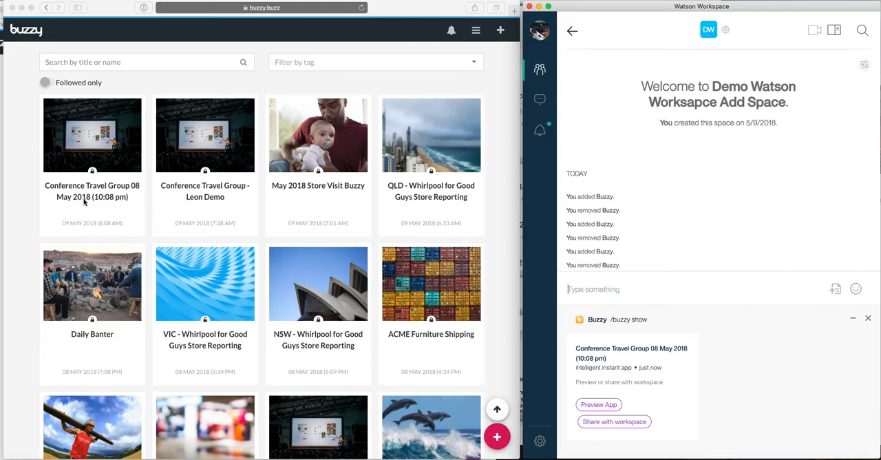
pyautogui.click(628, 424)
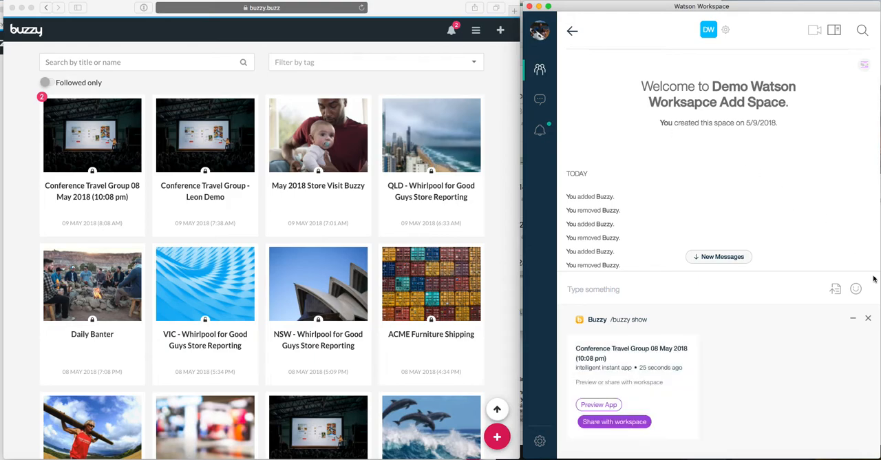
pyautogui.click(867, 318)
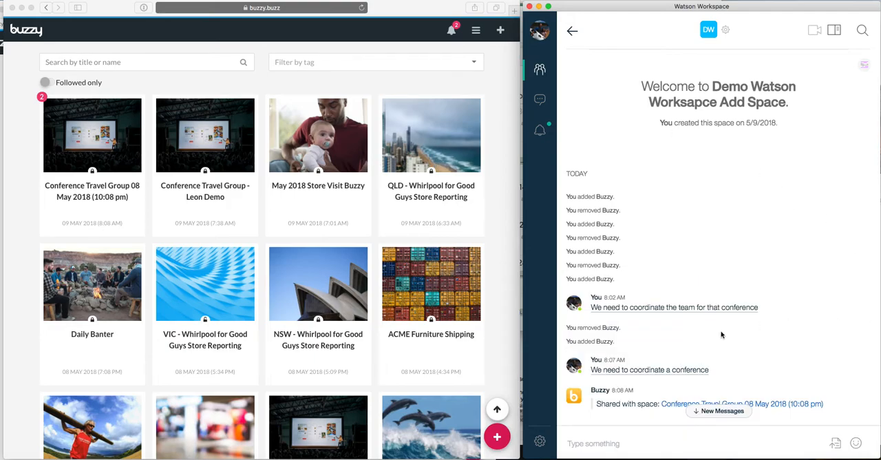
pyautogui.scroll(-1, 712, 358)
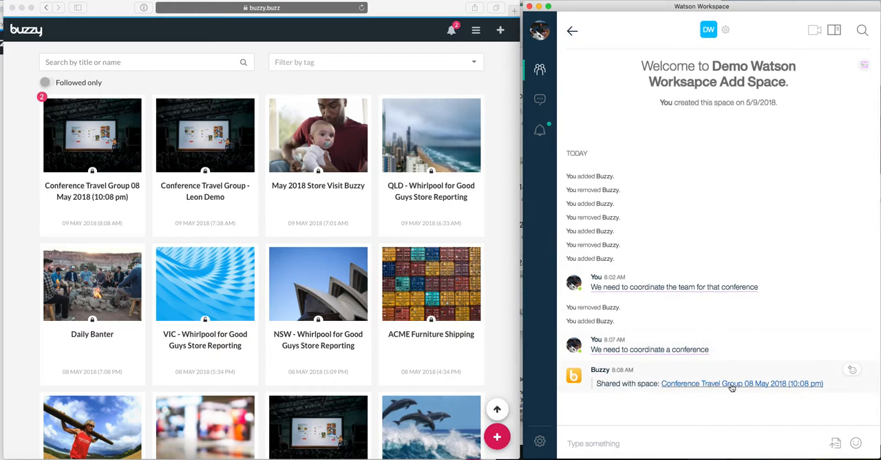
# Open the new Conference Travel Group app in Buzzy and retitle it "Conference Travel Group - WW Demo"
pyautogui.click(117, 211)
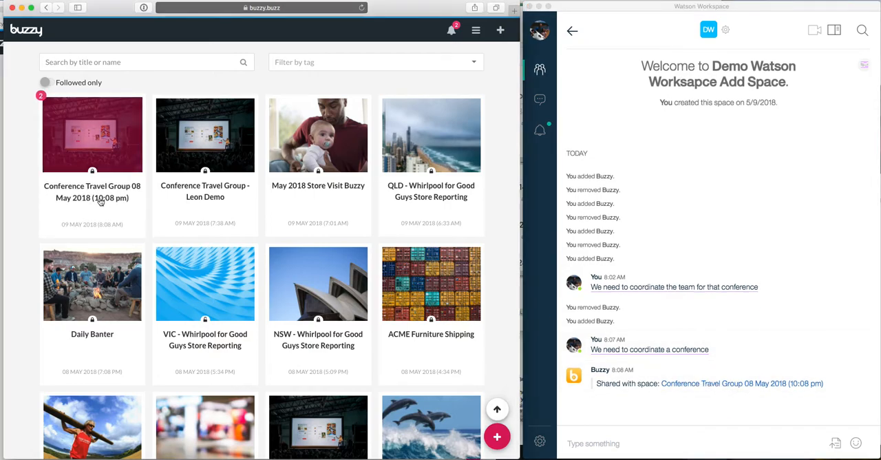
pyautogui.click(99, 200)
pyautogui.click(141, 208)
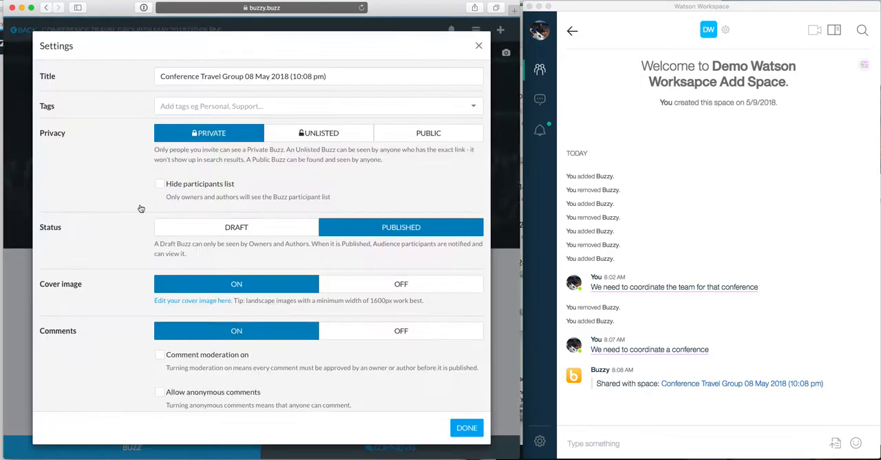
pyautogui.moveTo(247, 76); pyautogui.dragTo(410, 91)
pyautogui.write('- WW Demo')
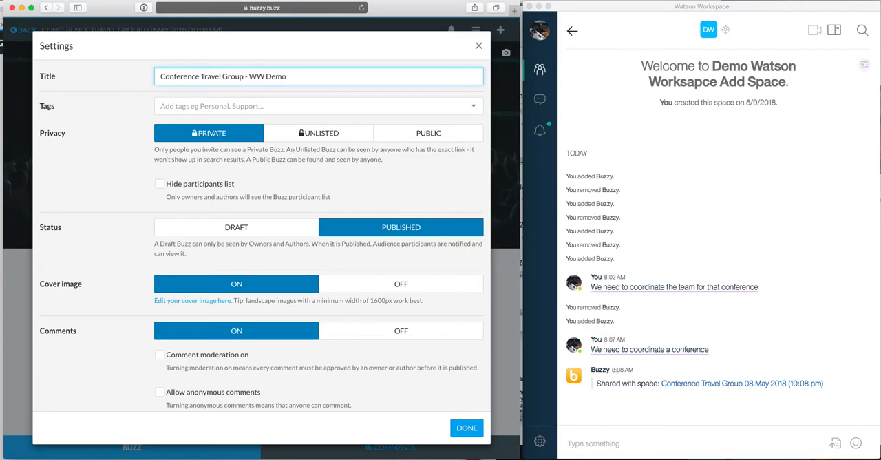
pyautogui.click(467, 427)
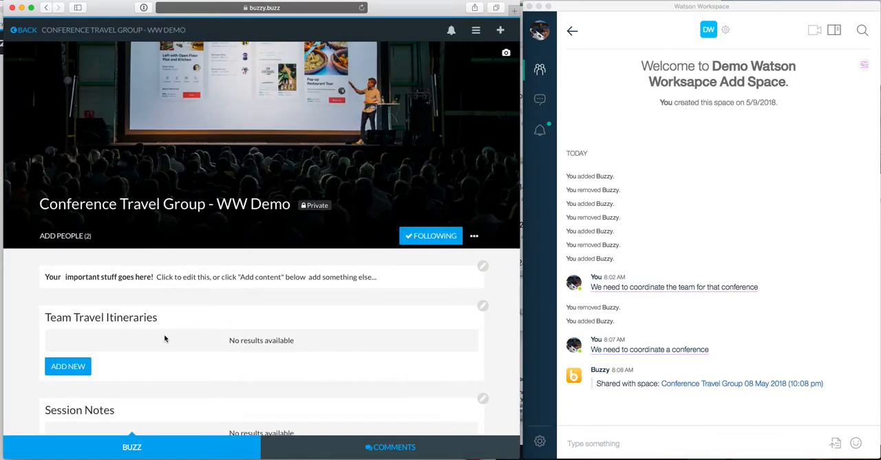
# Start a new Team Travel Itineraries entry, allow the browser's permission request, and enter the traveller's name
pyautogui.scroll(-5, 164, 338)
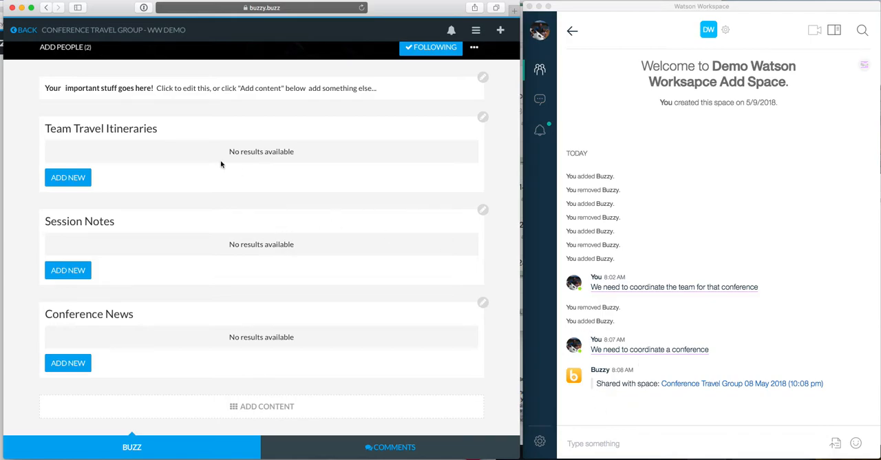
pyautogui.click(63, 177)
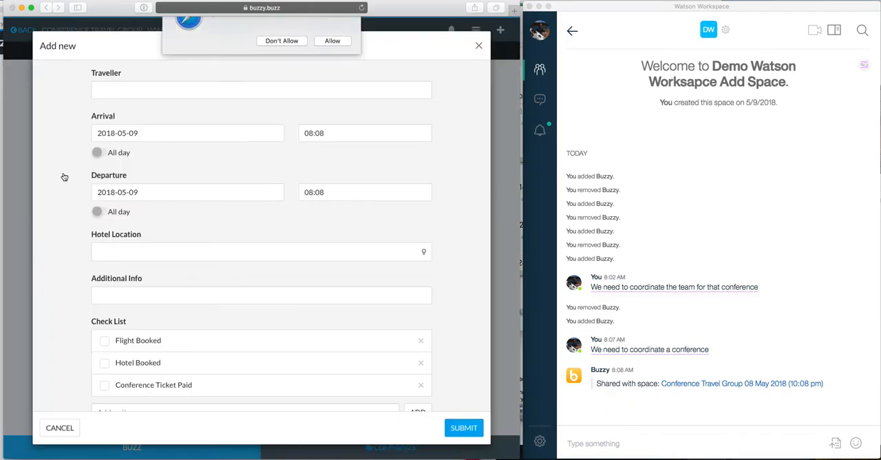
pyautogui.click(334, 63)
pyautogui.click(132, 89)
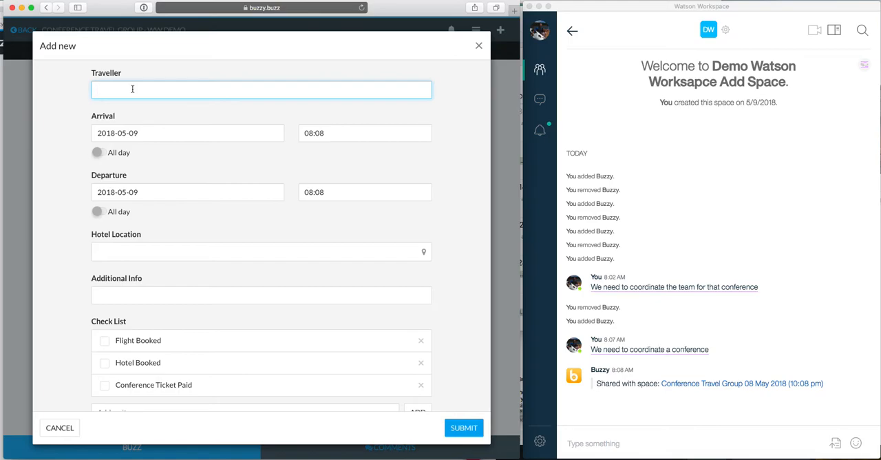
pyautogui.write('Adam')
# Set the itinerary's departure date to 2018-05-15
pyautogui.click(145, 192)
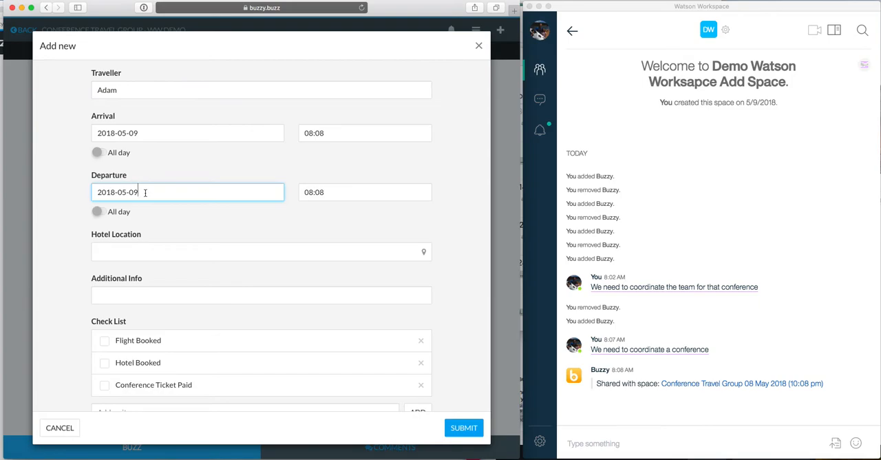
pyautogui.press('BackSpace')
pyautogui.press('BackSpace')
pyautogui.write('015')
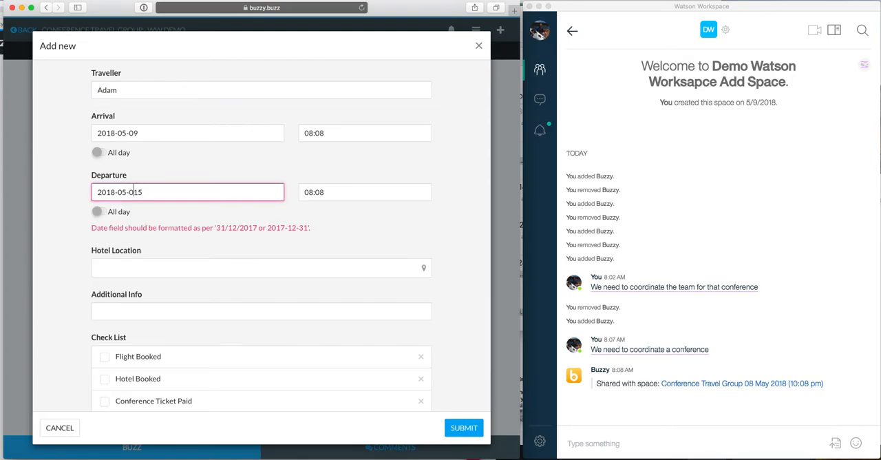
pyautogui.press('BackSpace')
# Pick the itinerary's hotel location on the map beside Federation Square in Melbourne and insert it into the entry
pyautogui.click(145, 254)
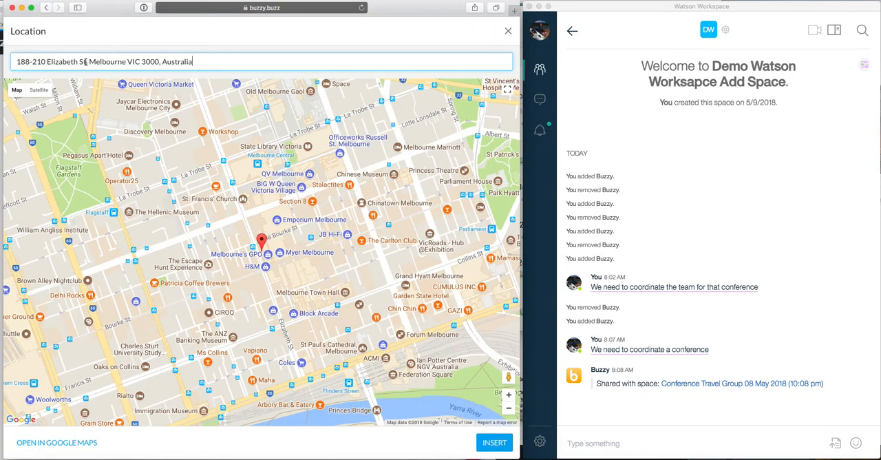
pyautogui.click(352, 351)
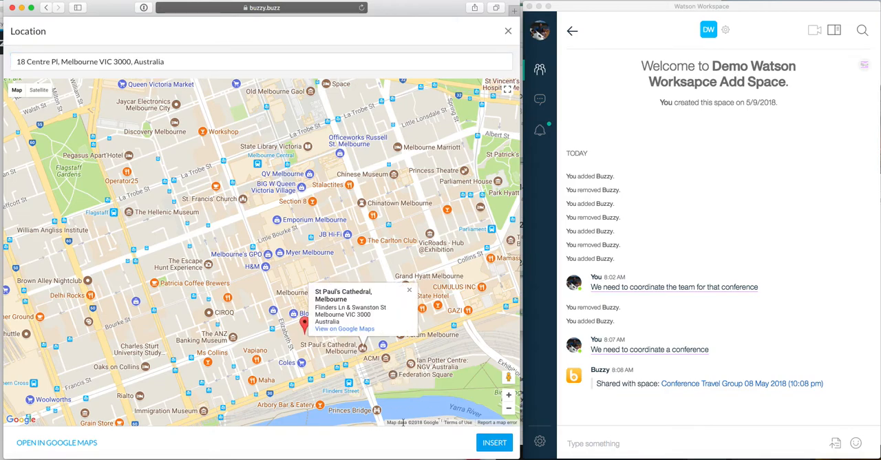
pyautogui.click(393, 381)
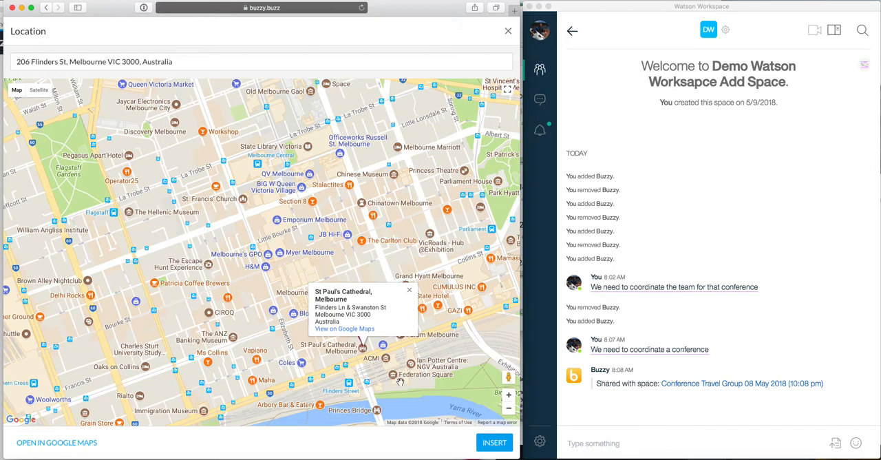
pyautogui.click(483, 436)
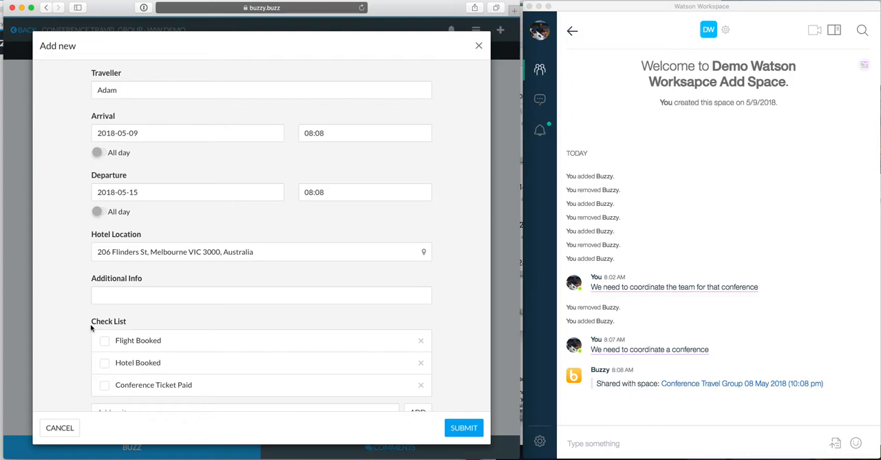
# Mark Flight Booked and Hotel Booked as done in the check list and submit the first traveller's itinerary
pyautogui.click(104, 341)
pyautogui.click(103, 363)
pyautogui.scroll(-1, 178, 320)
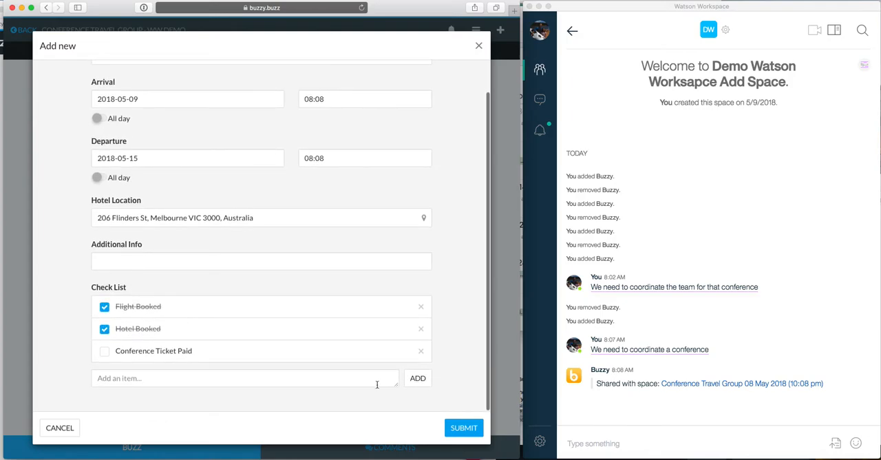
pyautogui.click(460, 428)
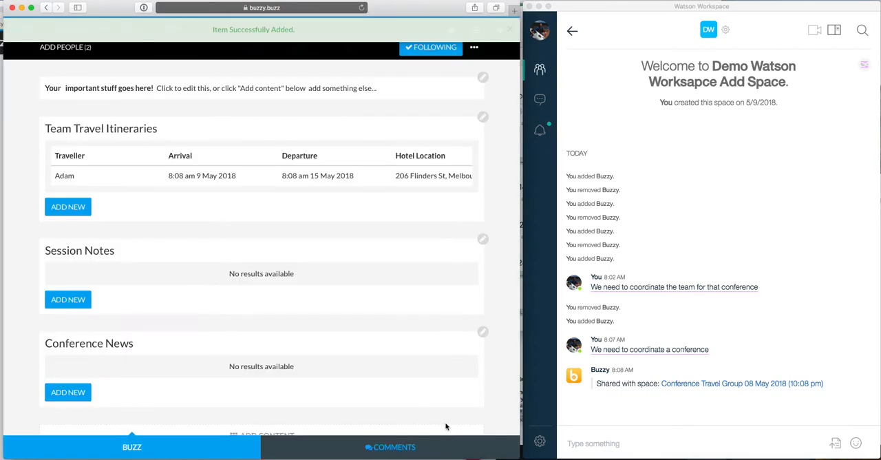
# Start another Team Travel Itineraries entry and enter the second traveller's first name
pyautogui.click(76, 210)
pyautogui.click(110, 91)
pyautogui.write('Mary')
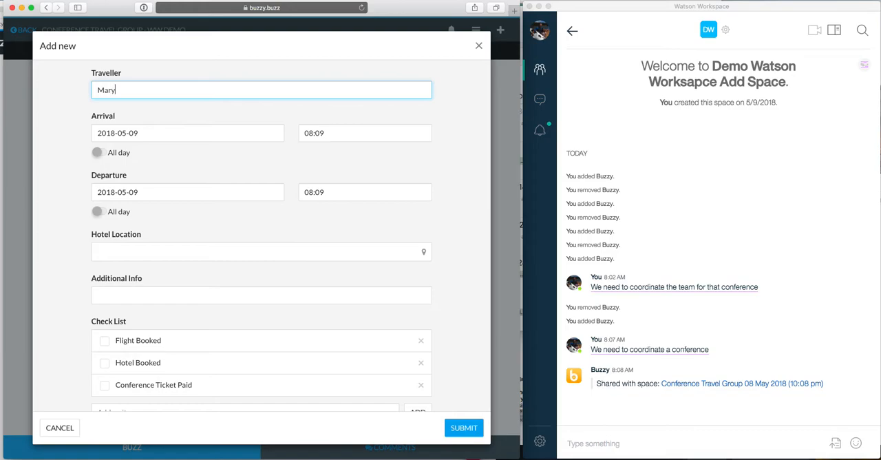
# Set the second traveller's arrival date to 2018-05-10 and departure date to 2018-05-16
pyautogui.click(142, 133)
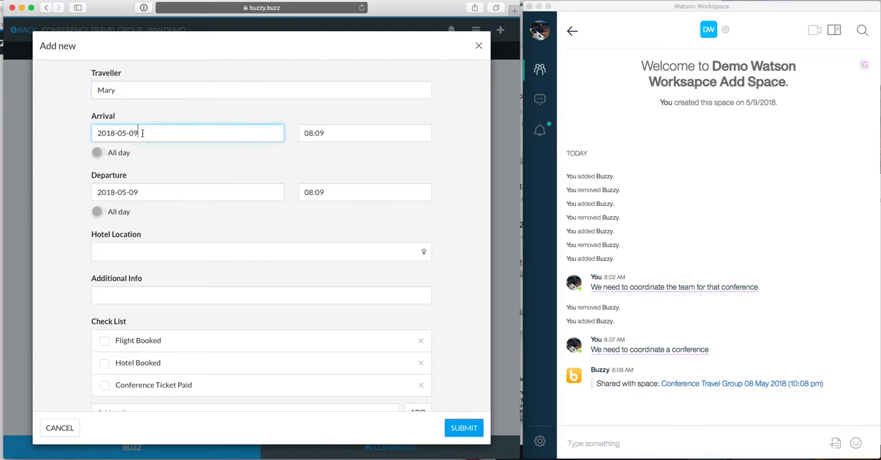
pyautogui.press('BackSpace')
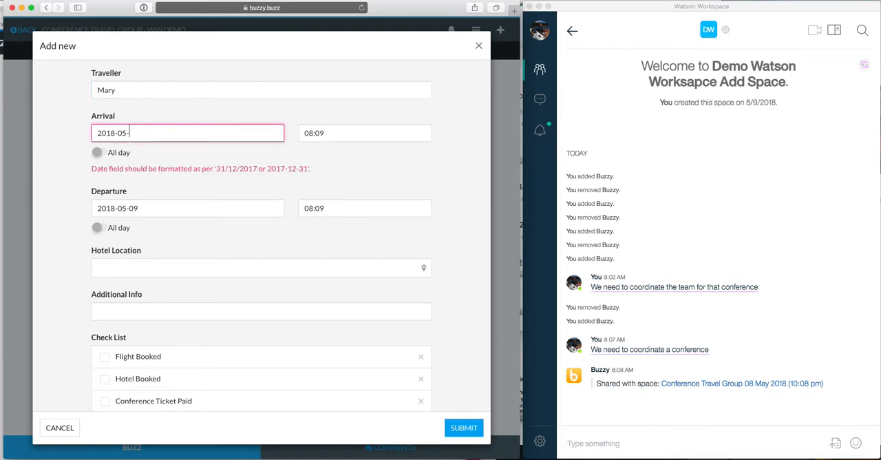
pyautogui.write('1')
pyautogui.press('BackSpace')
pyautogui.press('BackSpace')
pyautogui.write('10')
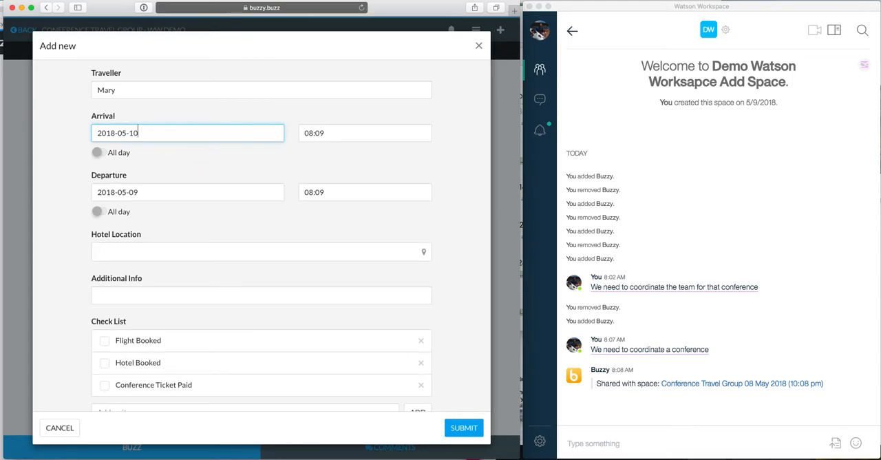
pyautogui.click(151, 199)
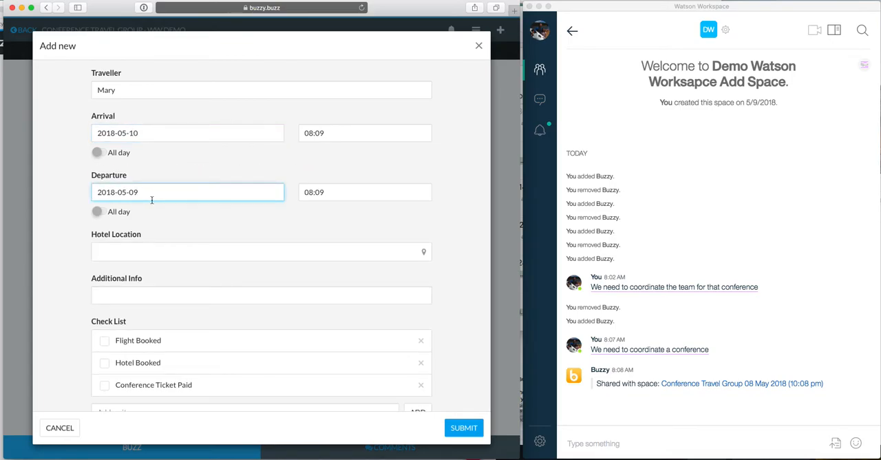
pyautogui.press('BackSpace')
pyautogui.press('BackSpace')
pyautogui.write('016')
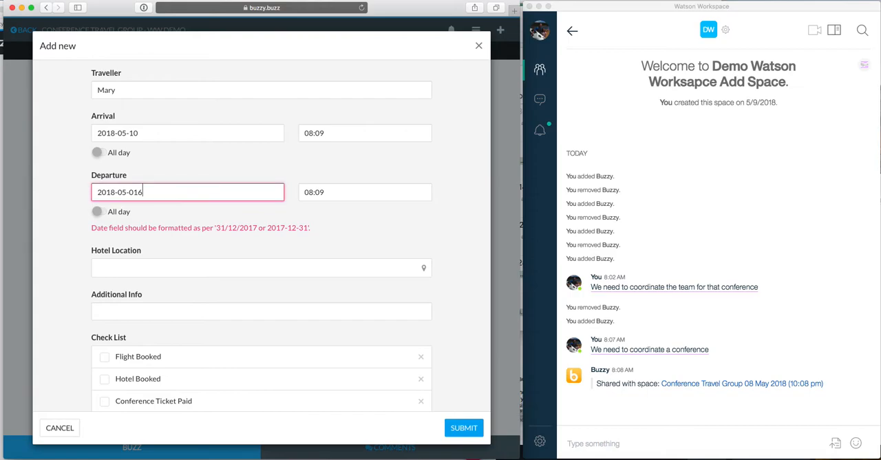
pyautogui.press('BackSpace')
pyautogui.click(205, 236)
# Pick a hotel location beside Emporium Melbourne on the map, then submit the entry with Flight Booked marked as done
pyautogui.click(173, 259)
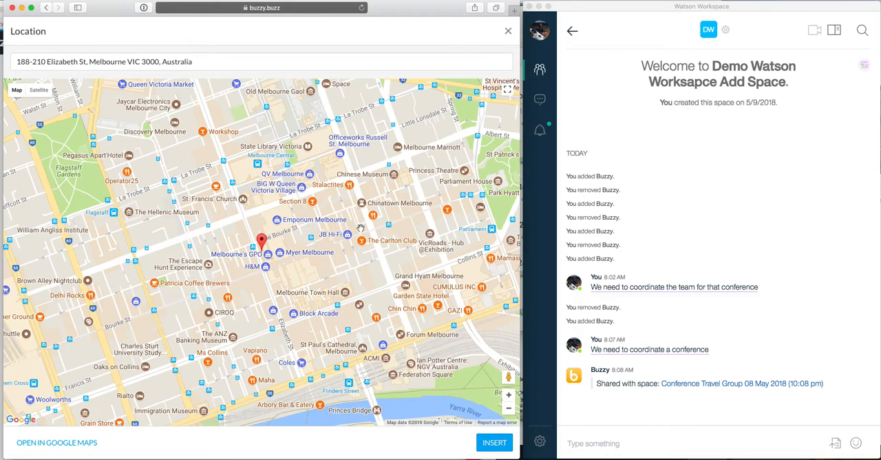
pyautogui.click(323, 221)
pyautogui.click(321, 225)
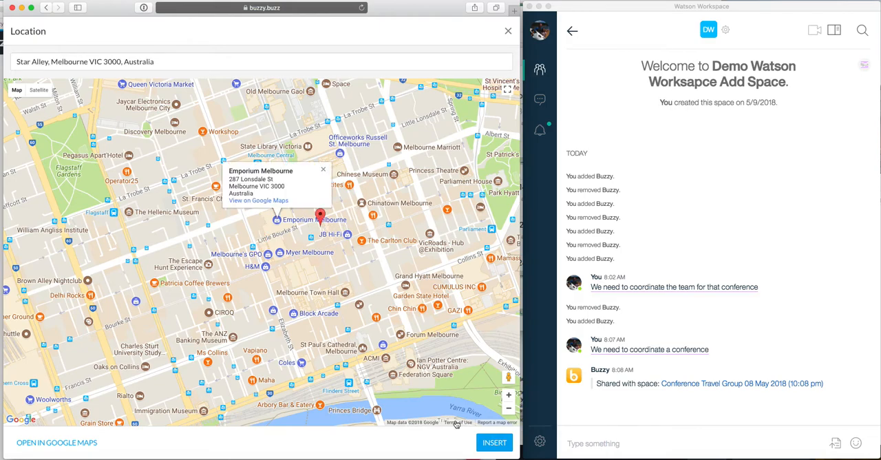
pyautogui.click(494, 442)
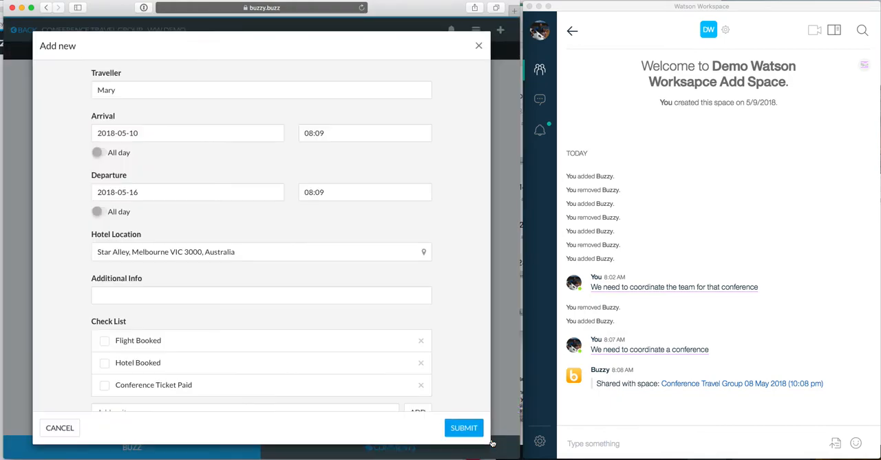
pyautogui.click(107, 343)
pyautogui.click(458, 433)
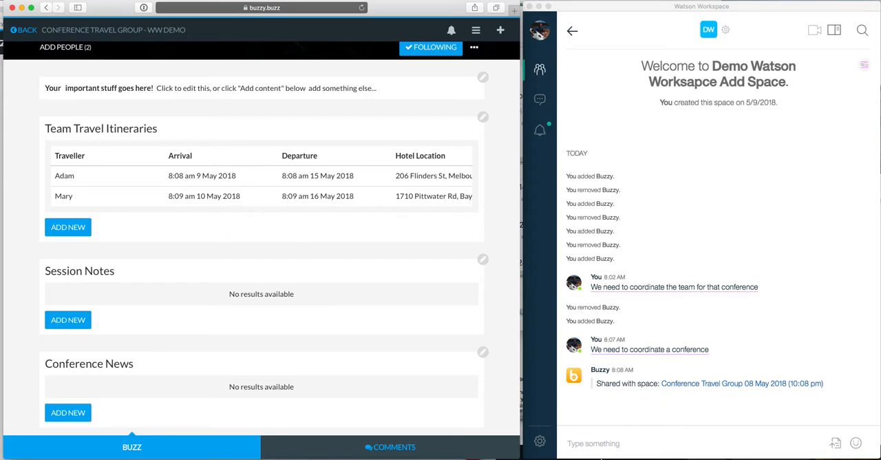
# Switch to Watson Workspace and post a message in the space asking when the second traveller arrives
pyautogui.click(590, 443)
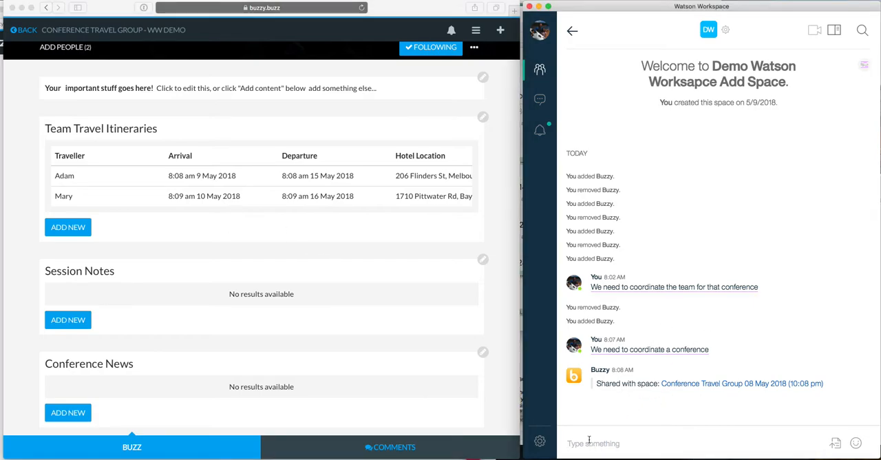
pyautogui.write('When doe')
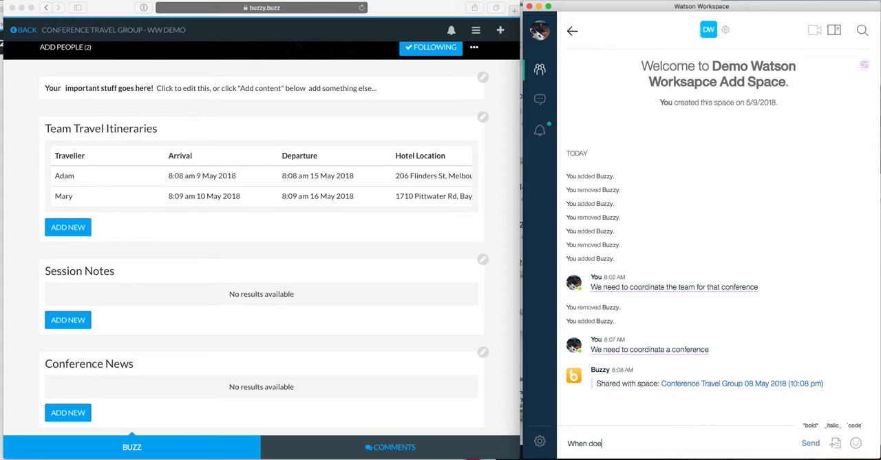
pyautogui.write('s Mary arrive?')
pyautogui.press('Return')
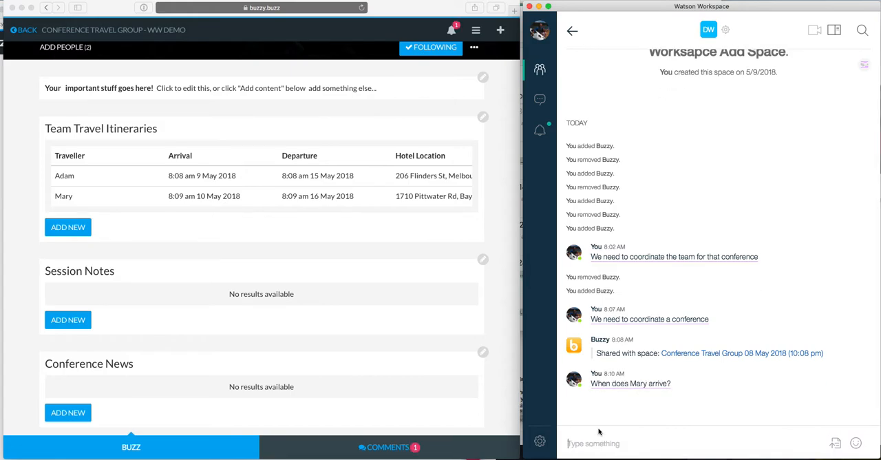
# Run the suggested /buzzy arrive query from the underlined arrival question, read its result, and close it
pyautogui.click(634, 387)
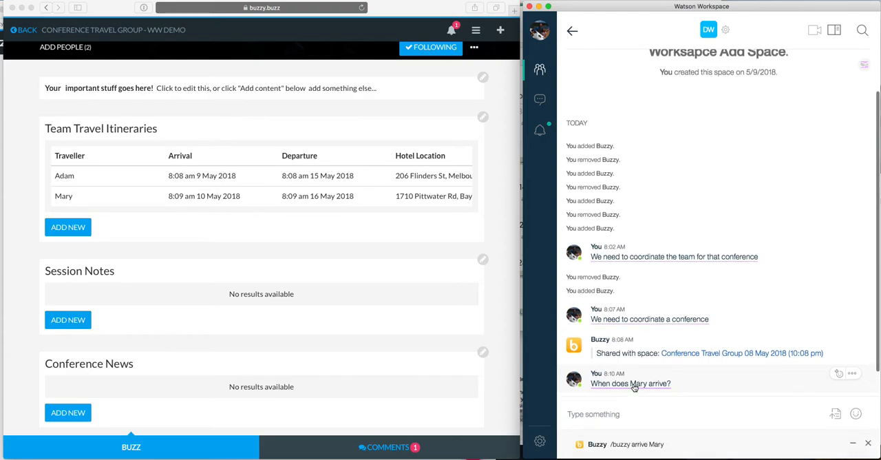
pyautogui.click(627, 445)
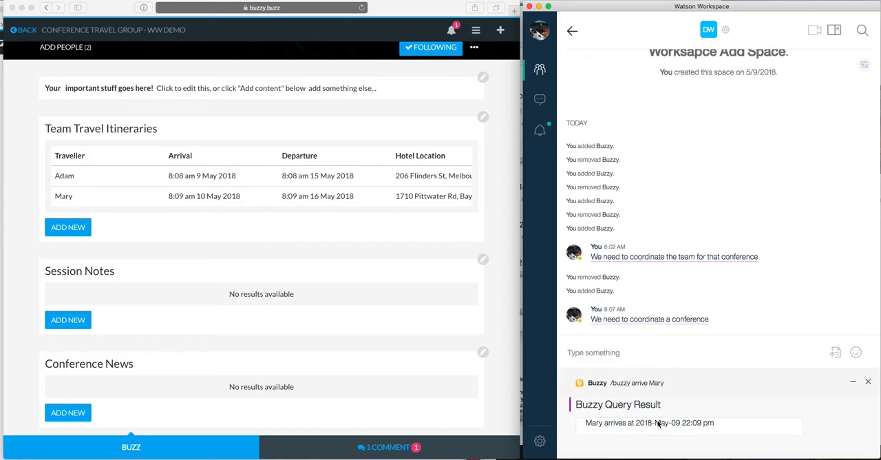
pyautogui.click(868, 381)
# Post a message asking where the second traveller's hotel is, then run the suggested /buzzy location query and close its result
pyautogui.click(611, 441)
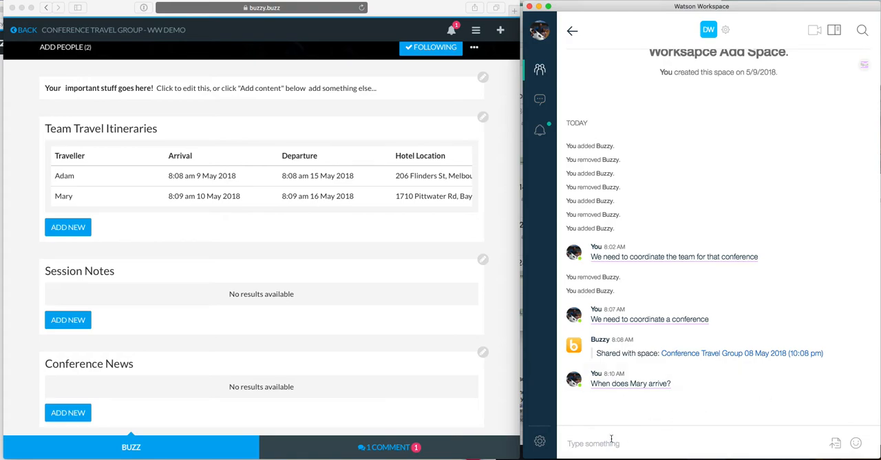
pyautogui.write('Where ')
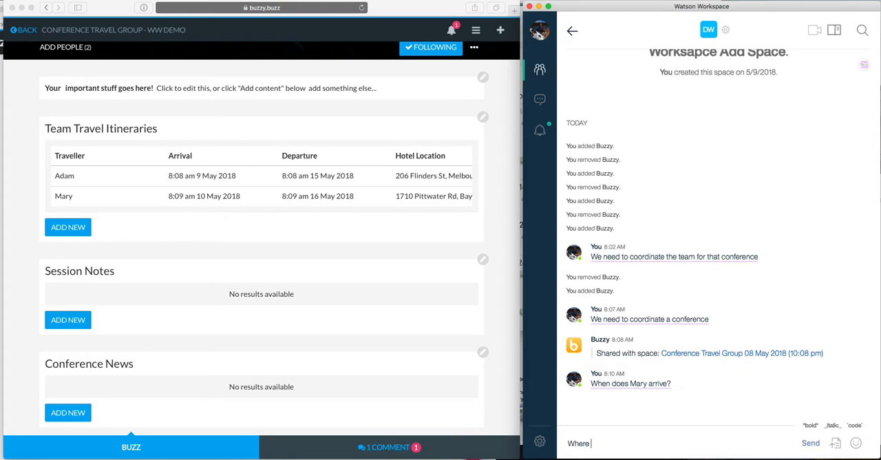
pyautogui.write("is Mary's hotel?")
pyautogui.press('Return')
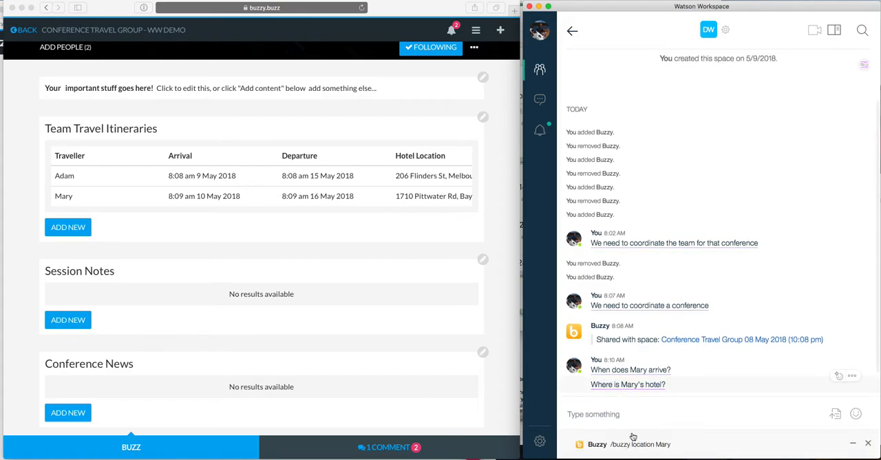
pyautogui.click(638, 449)
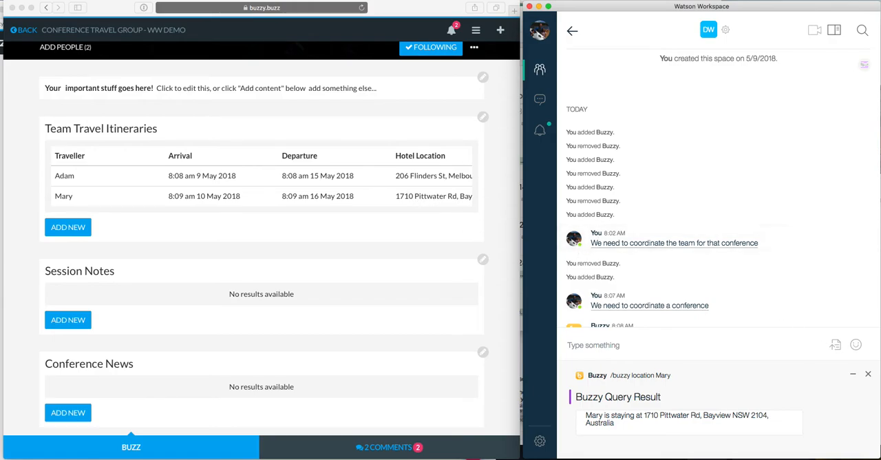
pyautogui.click(867, 374)
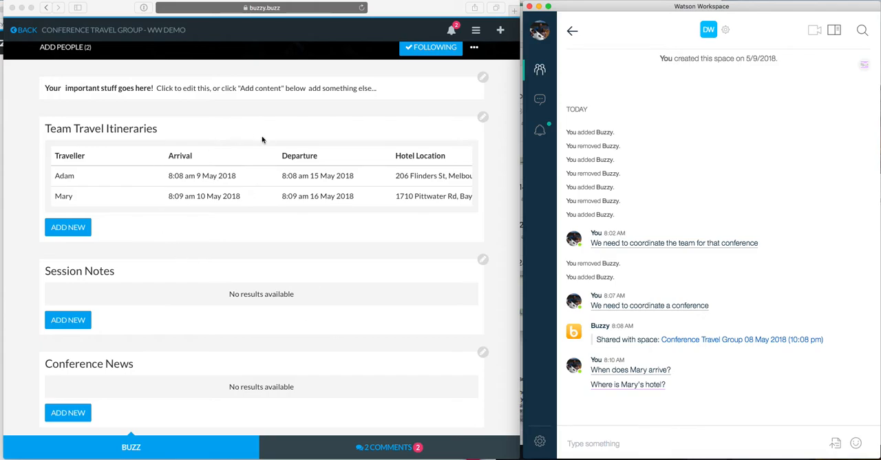
# Open the Team Travel Itineraries settings in Buzzy and show the advanced action definitions
pyautogui.click(483, 121)
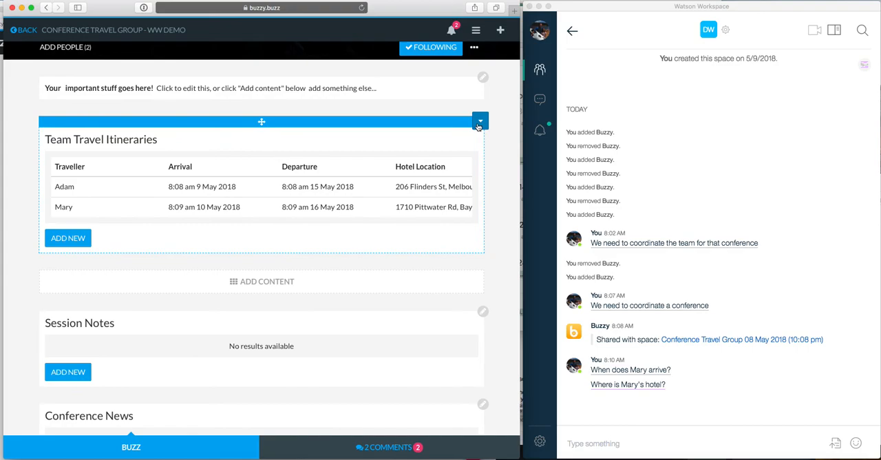
pyautogui.click(480, 121)
pyautogui.click(450, 146)
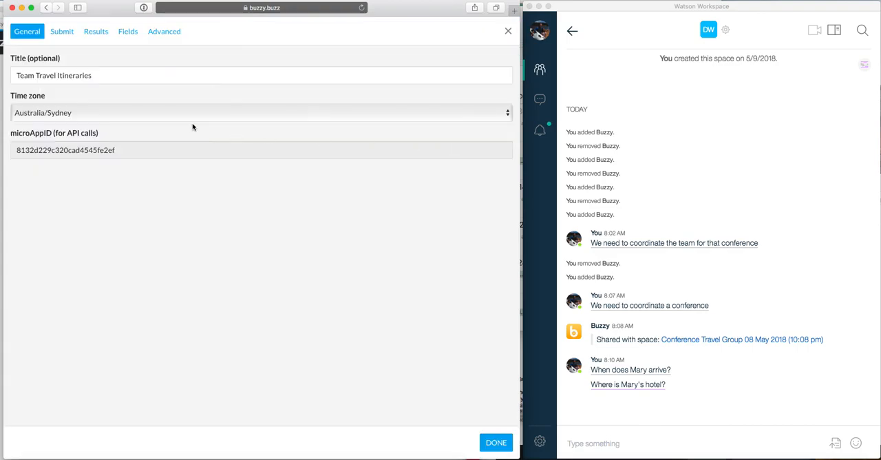
pyautogui.click(164, 31)
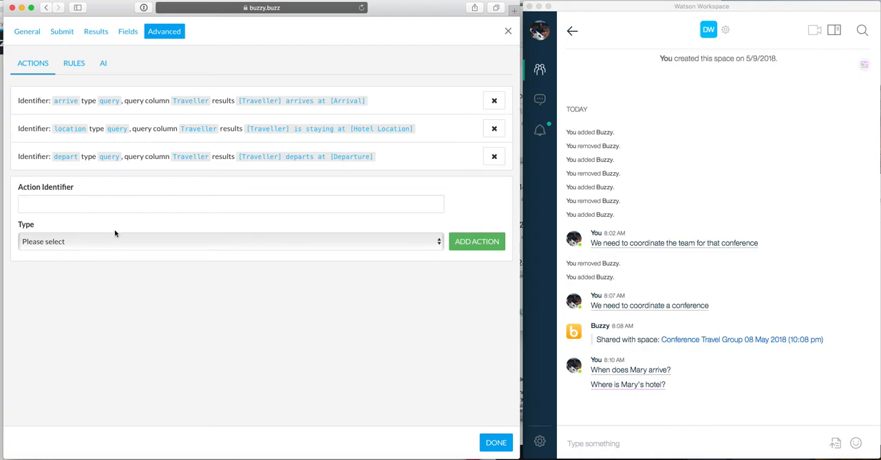
# Define a new action with identifier "info", type Query, and Traveller as the query field
pyautogui.click(45, 206)
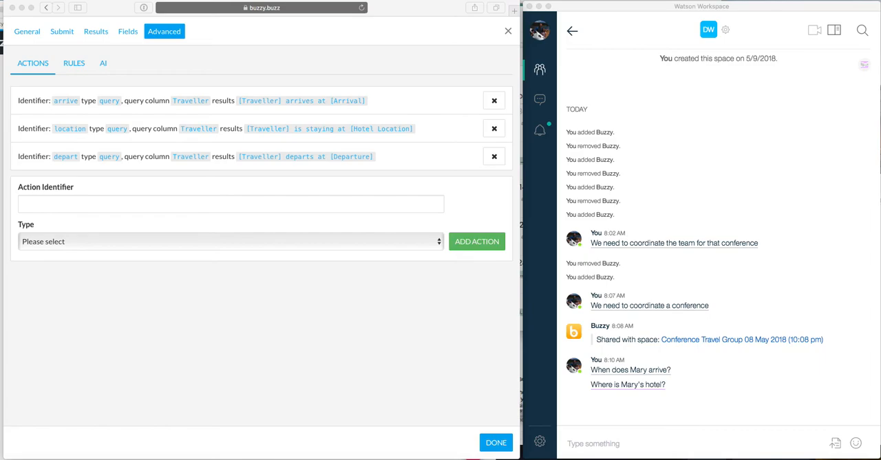
pyautogui.press('super+Tab')
pyautogui.write('info')
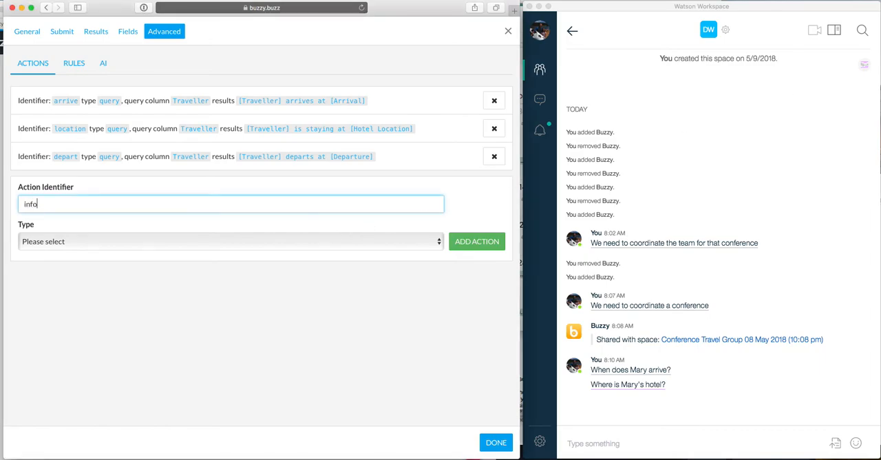
pyautogui.click(71, 241)
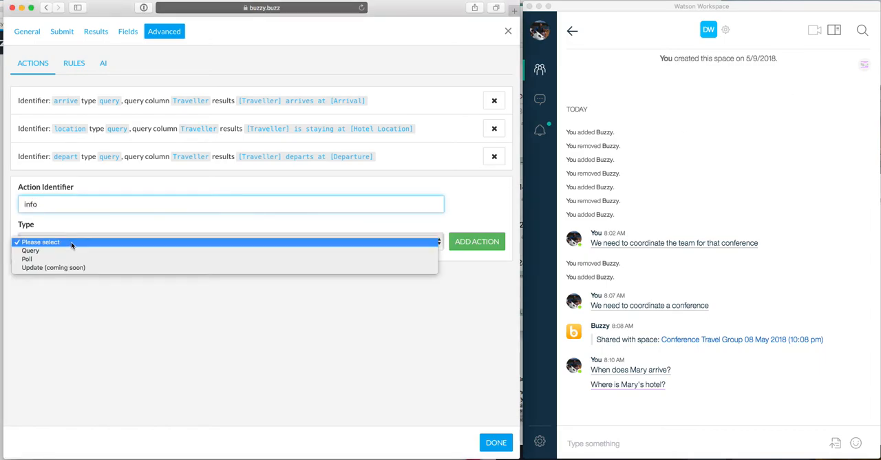
pyautogui.click(67, 250)
pyautogui.click(42, 278)
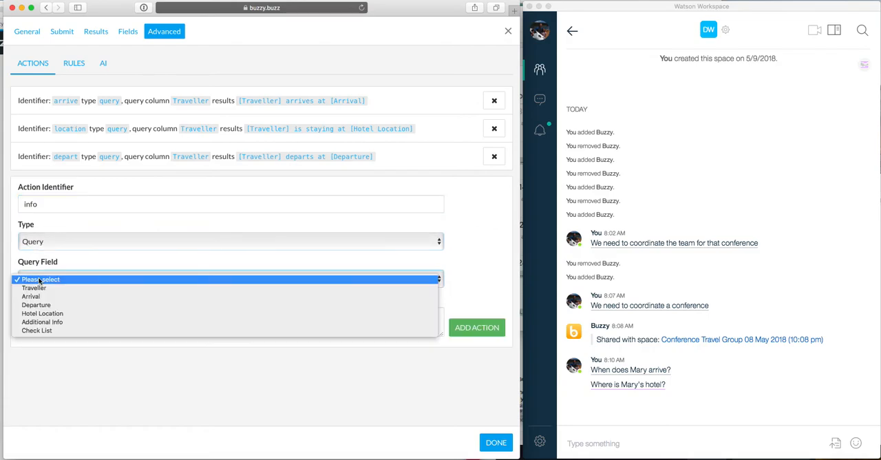
pyautogui.click(60, 338)
# Enter the action's results template as "Info for [Traveller] - Arrive: [Arrival] Depart: [Departure]"
pyautogui.click(31, 321)
pyautogui.write('Info for [Traveller] -')
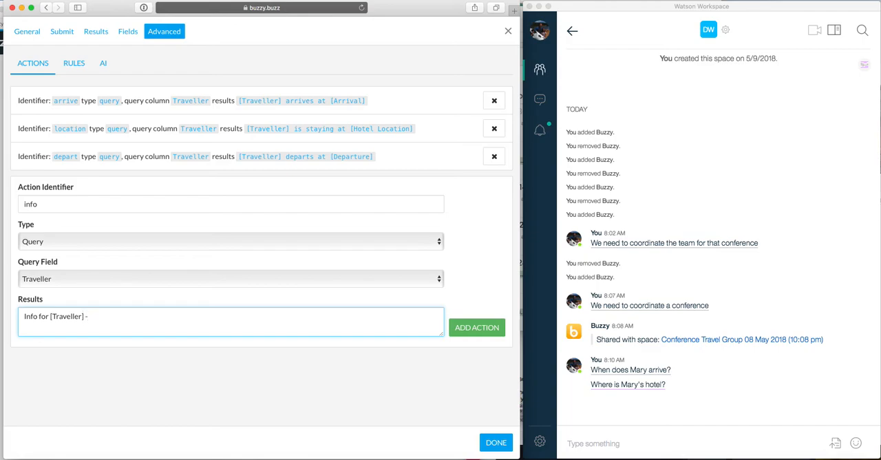
pyautogui.write('Arrive: [Arrival] Depart: [Departure')
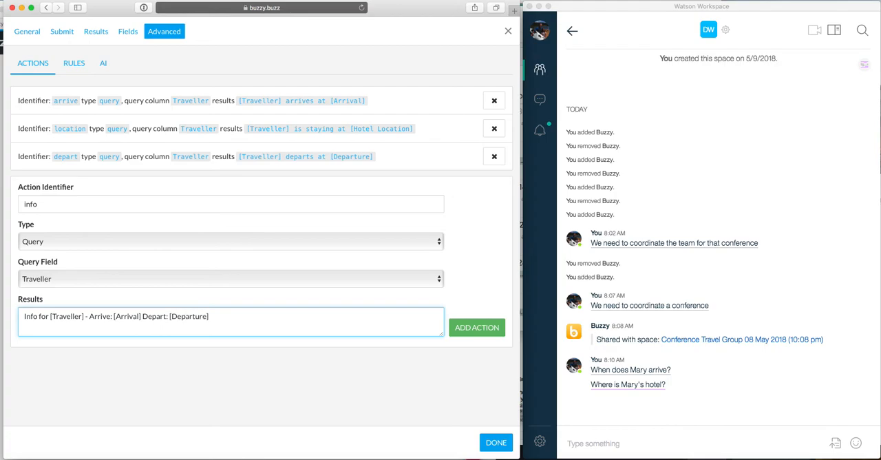
pyautogui.write('] Hotel')
# Append "Hotel: [Hotel Location]" to the results template and add the info action to the action list
pyautogui.write(': [Hotel Location')
pyautogui.click(470, 332)
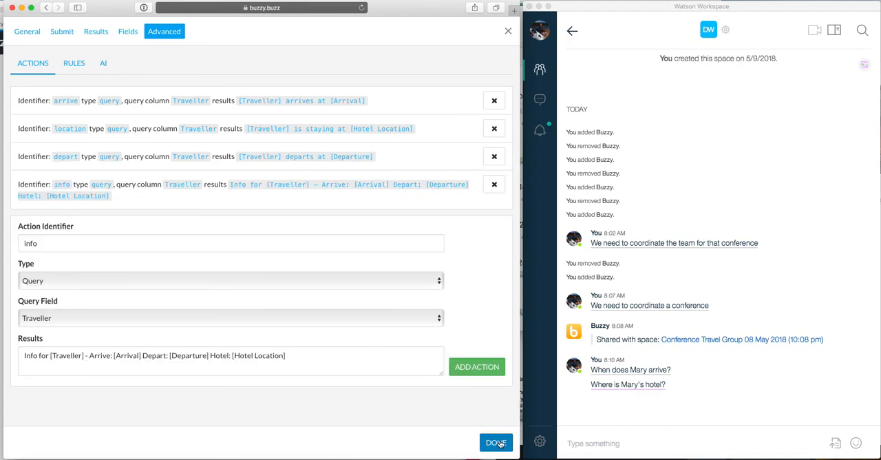
# Switch to Watson Workspace, run /buzzy info for the second traveller, and close the query result
pyautogui.click(598, 445)
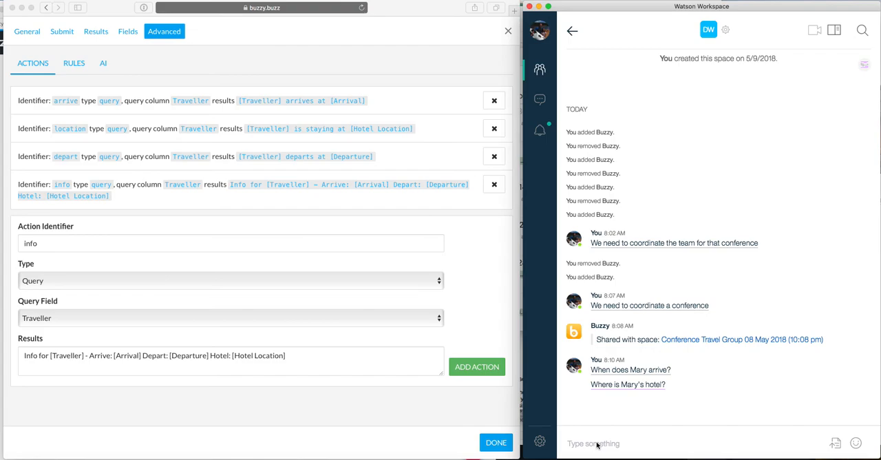
pyautogui.write('/buzzy ')
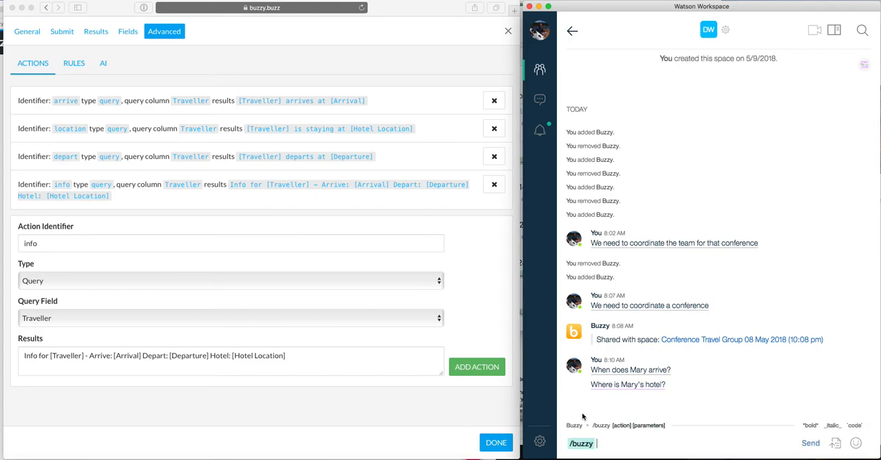
pyautogui.write('info Mary')
pyautogui.press('Return')
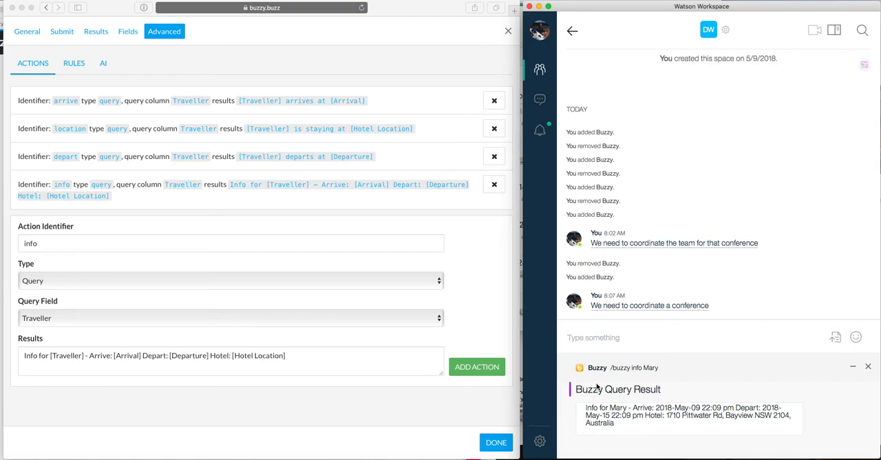
pyautogui.click(867, 366)
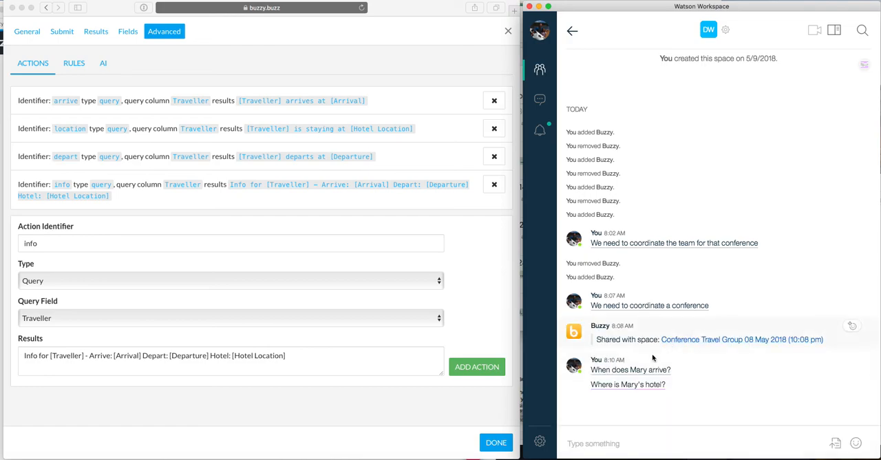
# Run the /buzzy info command for the first traveller in the Watson Workspace space
pyautogui.click(581, 444)
pyautogui.write('/buzzy ')
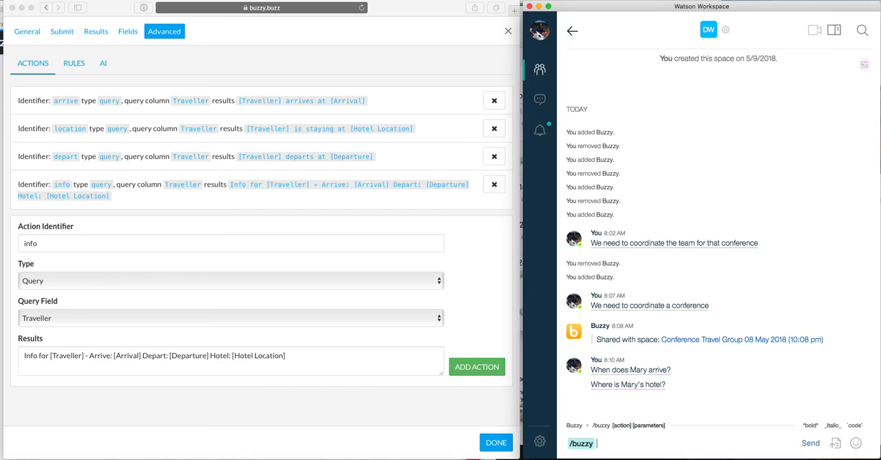
pyautogui.write('info Adam')
pyautogui.click(810, 443)
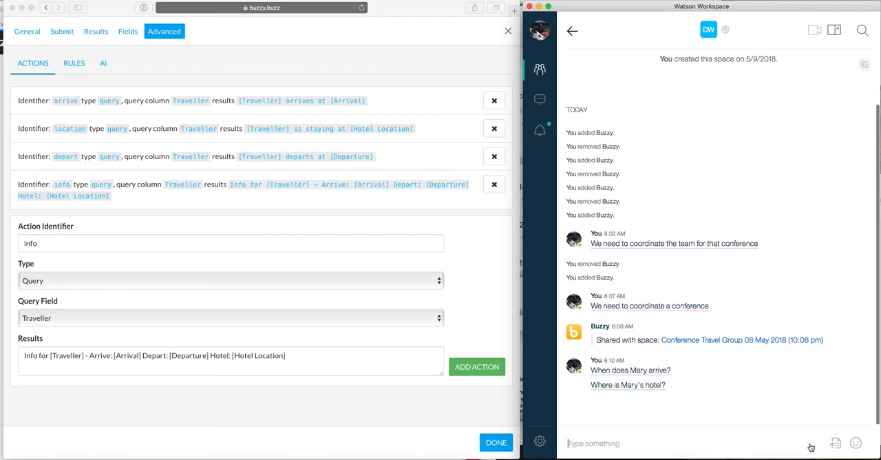
# Close the settings in Buzzy, reopen Conference Travel Group - WW Demo, and review its itineraries, session notes and conference news sections
pyautogui.click(508, 31)
pyautogui.click(500, 31)
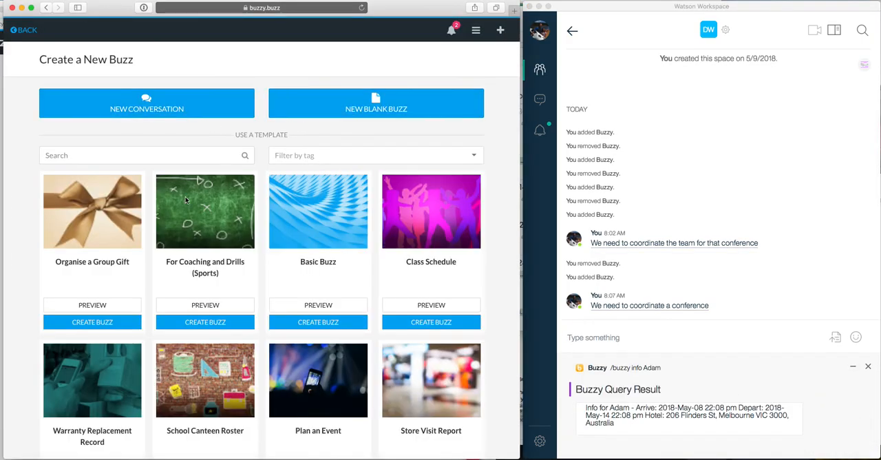
pyautogui.click(24, 31)
pyautogui.click(92, 136)
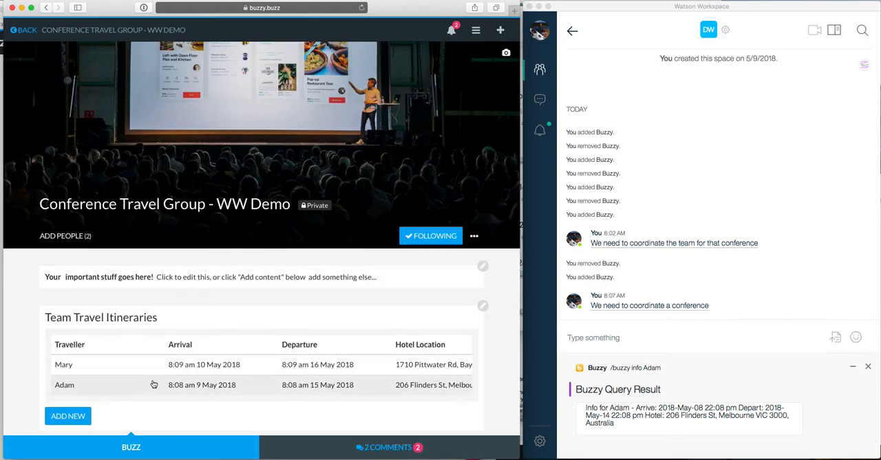
pyautogui.scroll(-3, 145, 348)
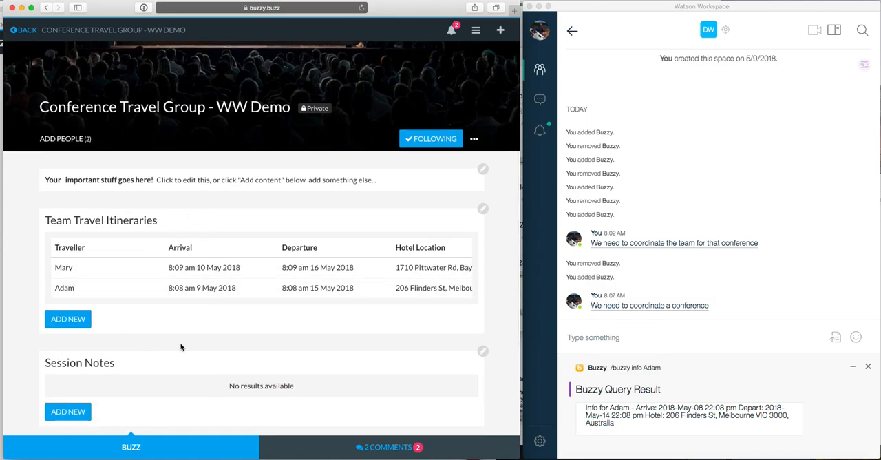
pyautogui.scroll(-3, 181, 346)
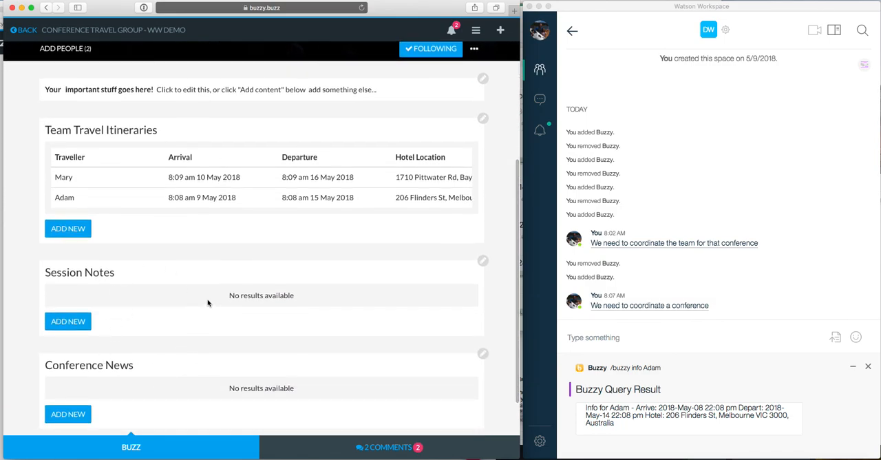
# Close the first traveller's info query result in Watson Workspace and start switching to another application
pyautogui.click(867, 368)
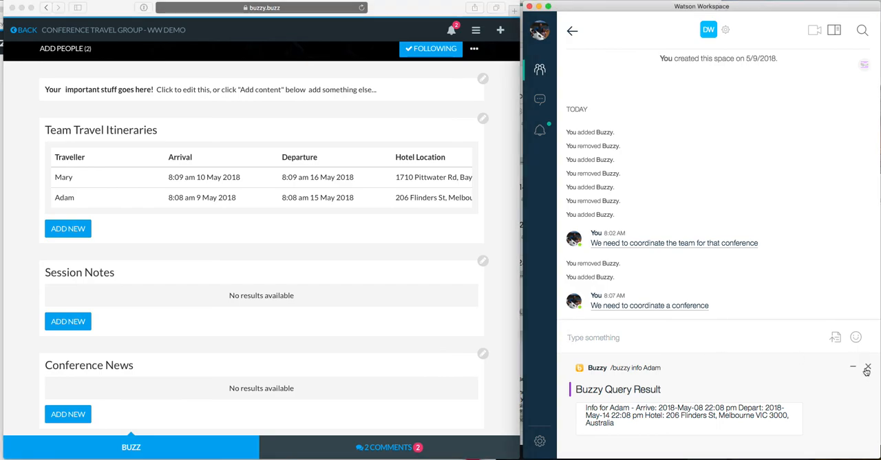
pyautogui.click(867, 368)
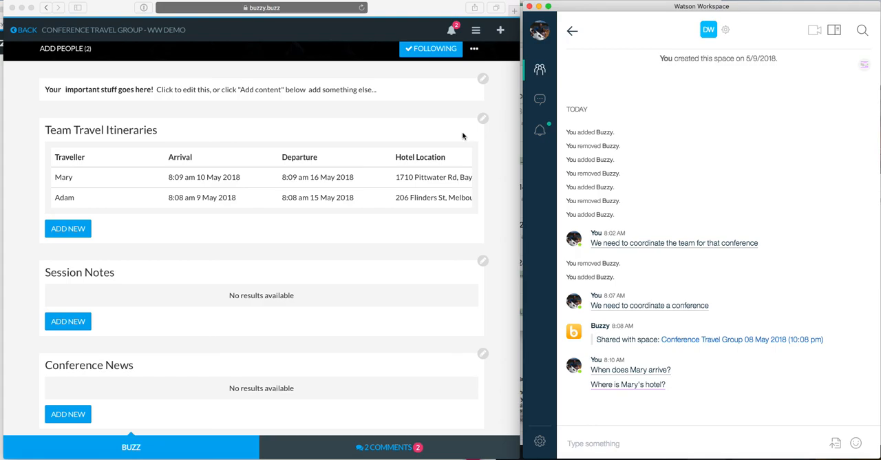
pyautogui.press('super+Tab')
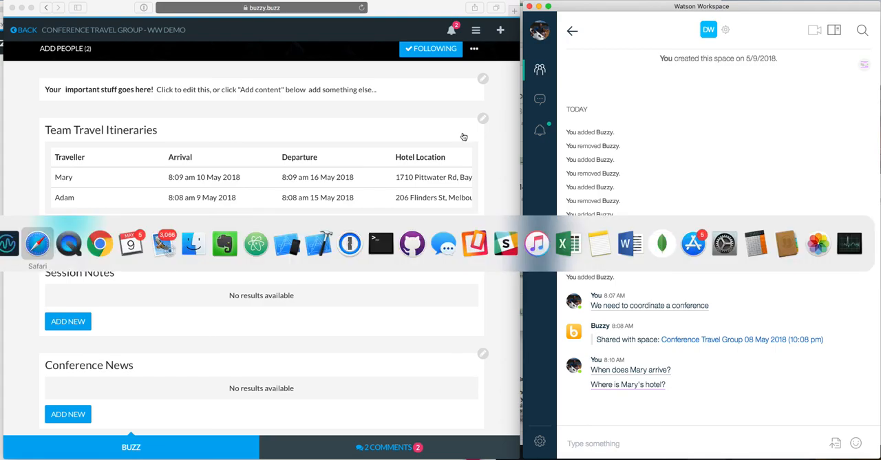